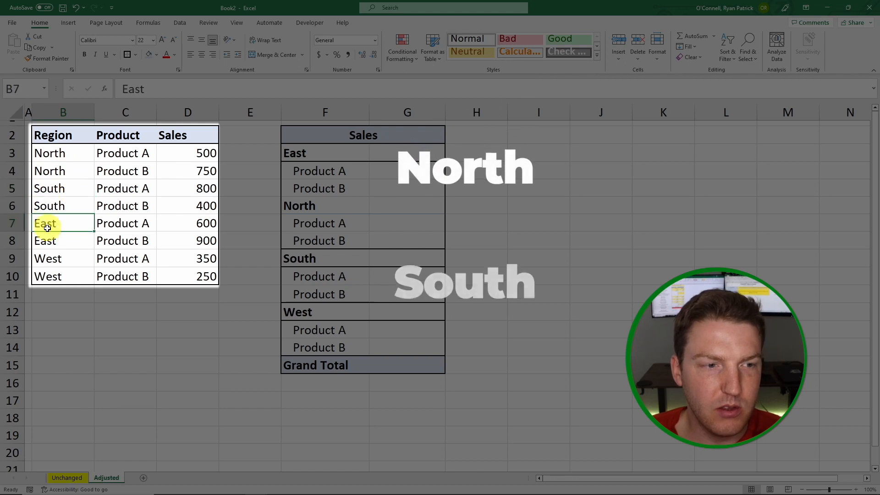
Examine the region, product and sales entries in the source table and the layout of the empty summary table.
{"action": "left_click", "coordinate": [51, 256]}
{"action": "left_click", "coordinate": [595, 222]}
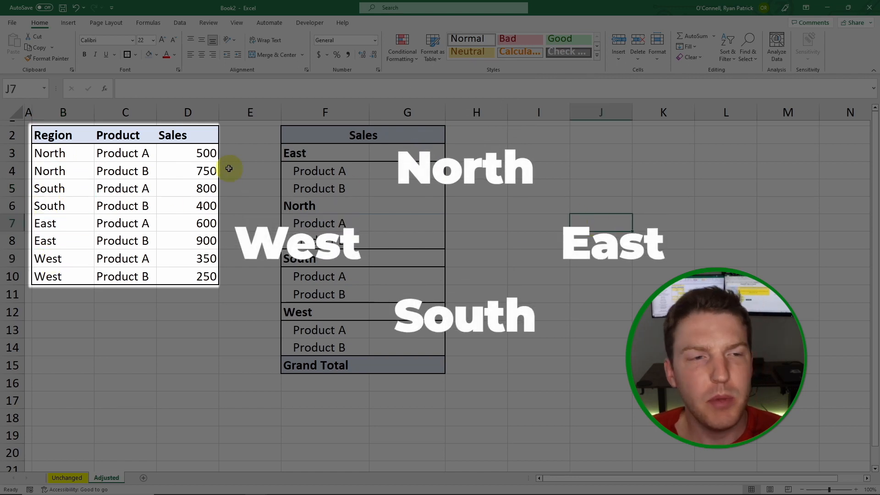
{"action": "left_click", "coordinate": [102, 154]}
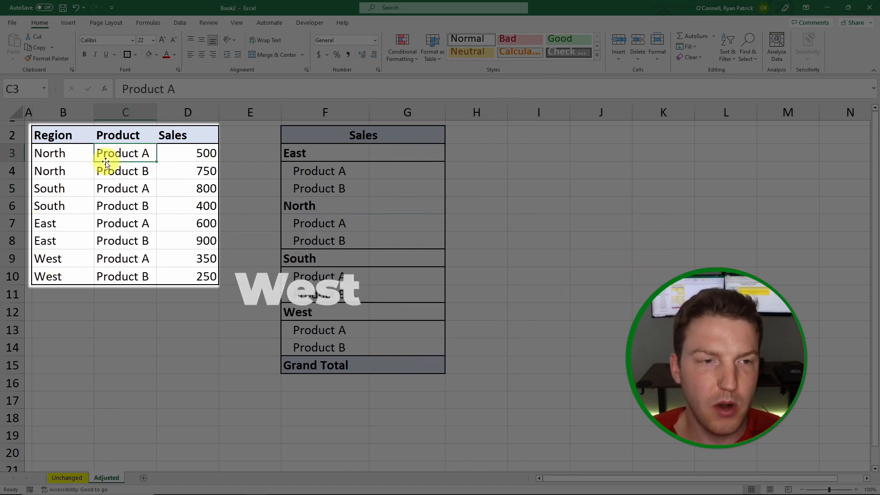
{"action": "left_click", "coordinate": [108, 172]}
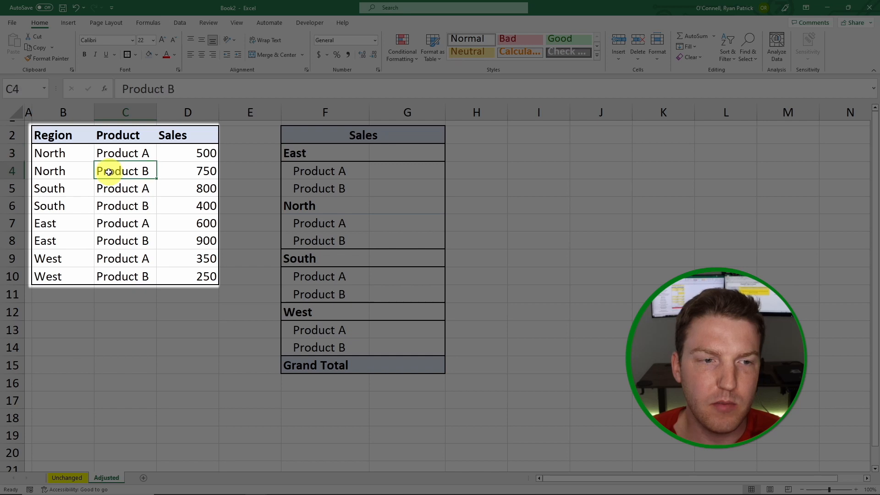
{"action": "left_click", "coordinate": [562, 193]}
{"action": "left_click", "coordinate": [145, 155]}
{"action": "left_click", "coordinate": [143, 167]}
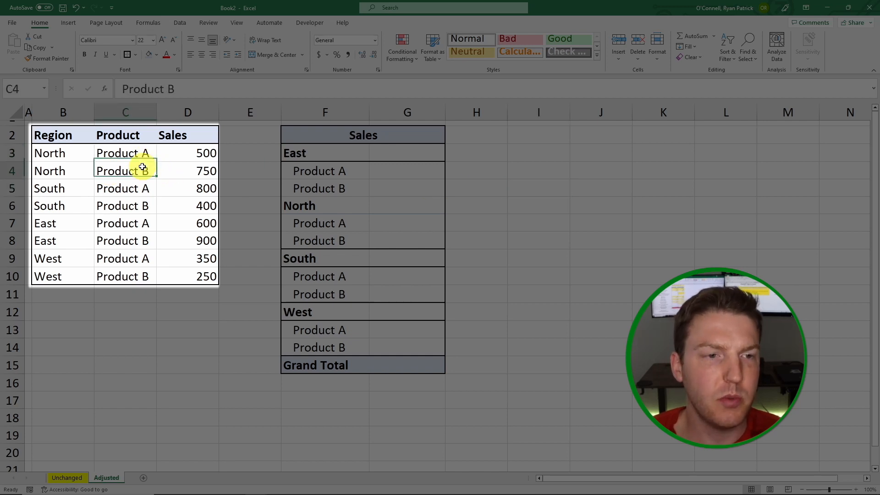
{"action": "left_click", "coordinate": [130, 189]}
{"action": "left_click", "coordinate": [127, 206]}
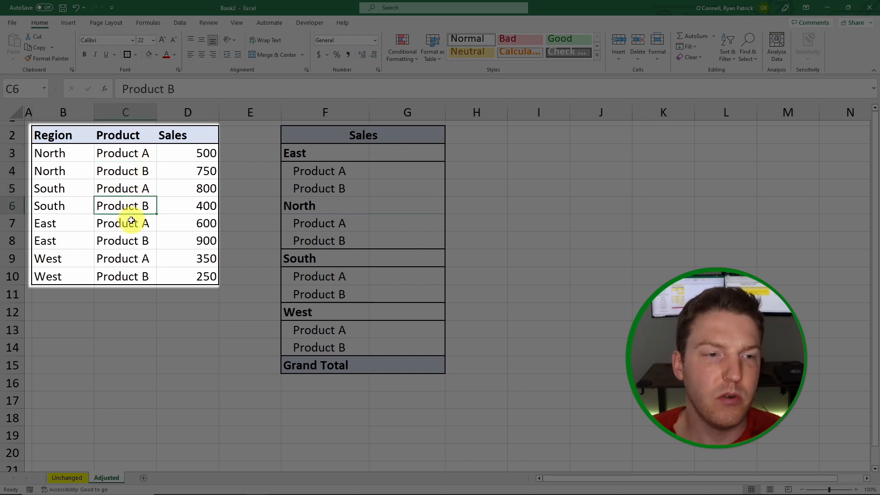
{"action": "left_click", "coordinate": [131, 221]}
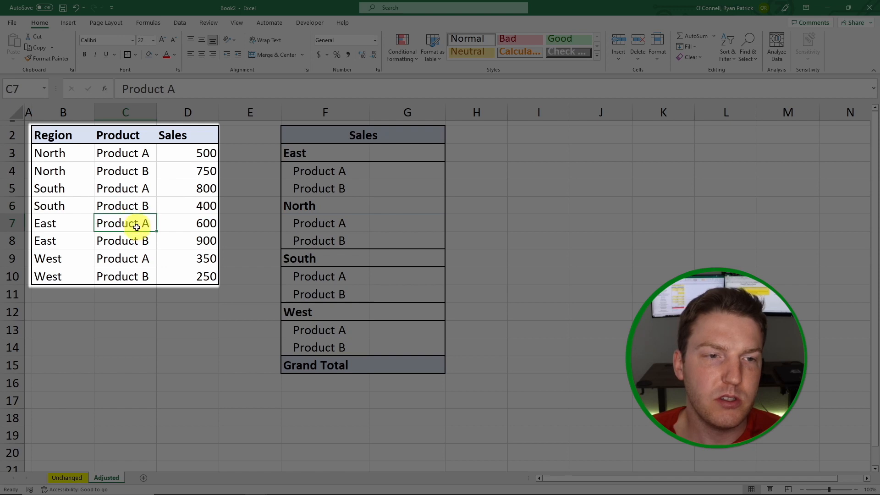
{"action": "left_click", "coordinate": [232, 176]}
{"action": "left_click", "coordinate": [205, 153]}
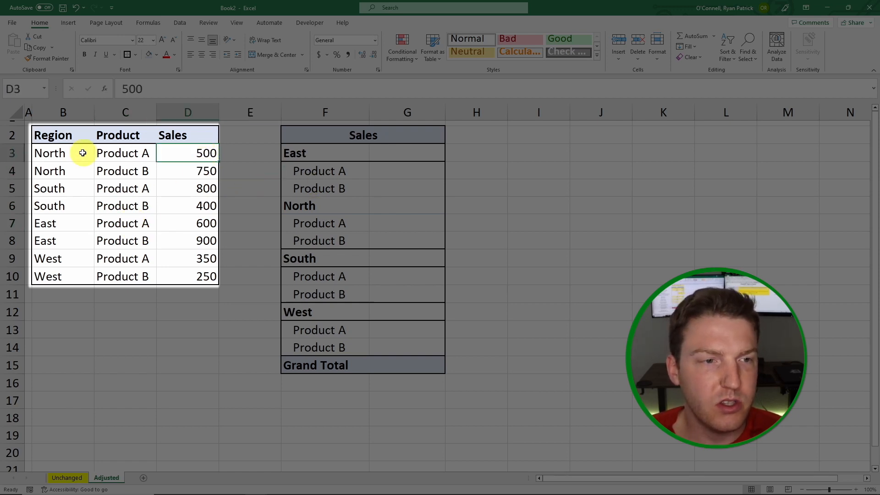
{"action": "left_click", "coordinate": [136, 153]}
{"action": "left_click", "coordinate": [52, 151]}
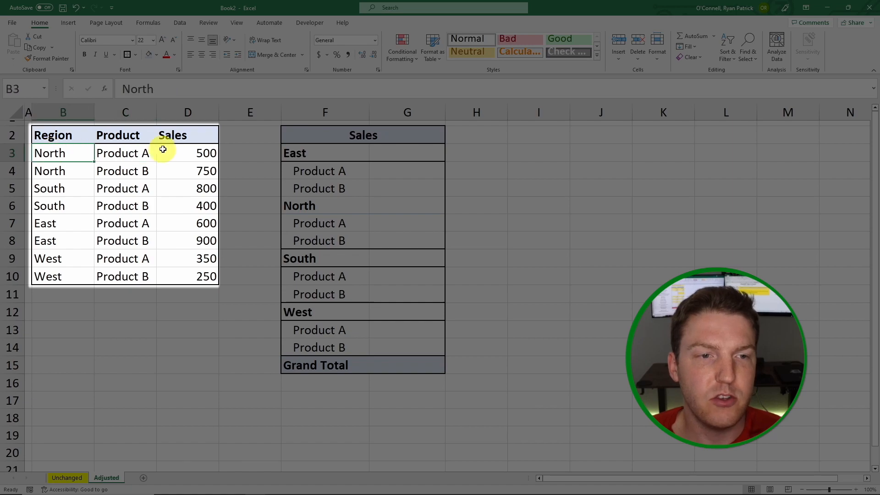
{"action": "left_click", "coordinate": [508, 191]}
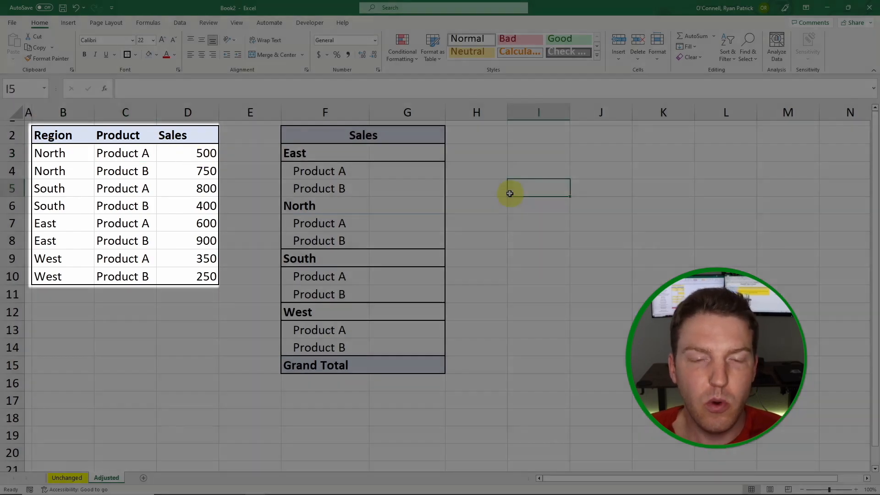
{"action": "left_click_drag", "start_coordinate": [340, 137], "coordinate": [386, 360]}
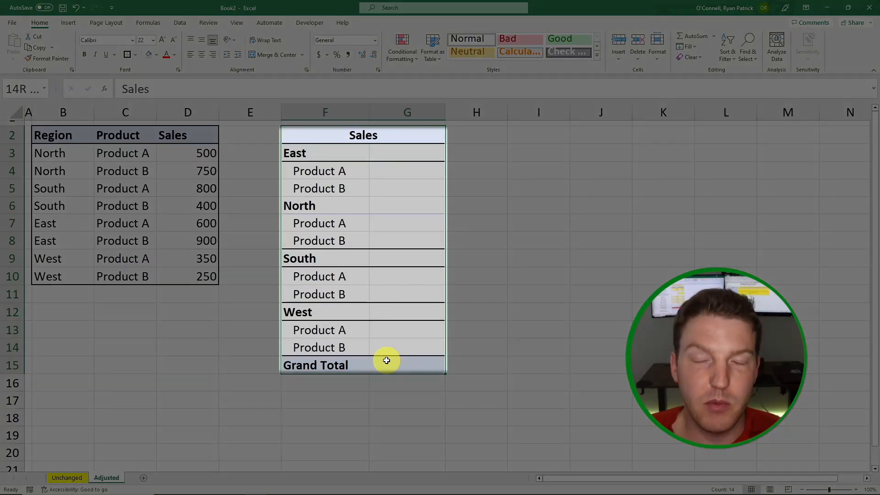
{"action": "left_click", "coordinate": [496, 223]}
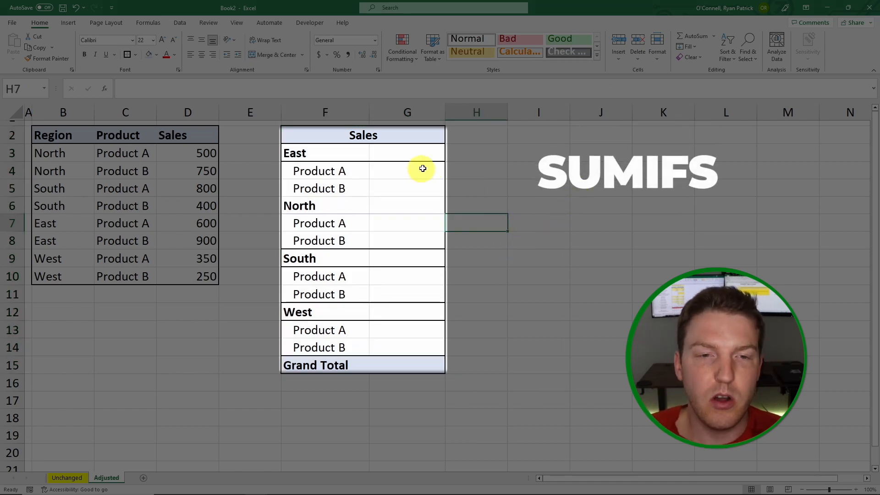
{"action": "left_click", "coordinate": [321, 156]}
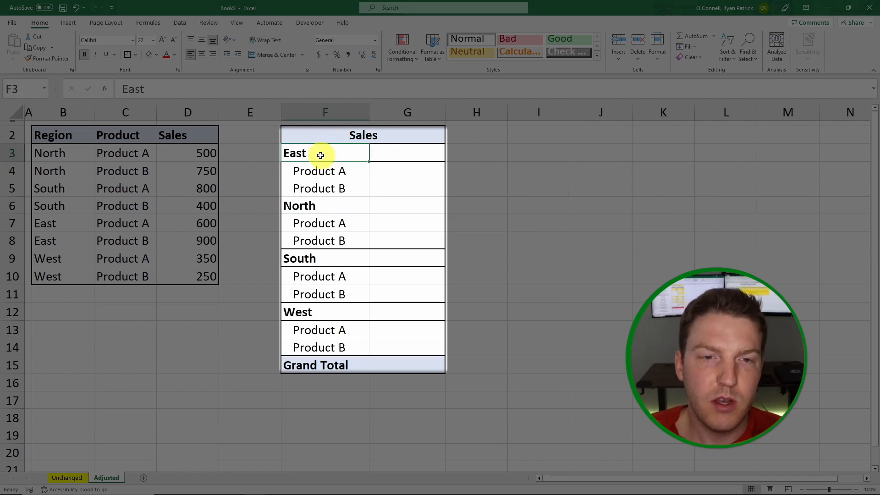
Start a SUMIF formula in the East total cell G3 with the absolute region range $B$3:$B$10.
{"action": "left_click", "coordinate": [410, 153]}
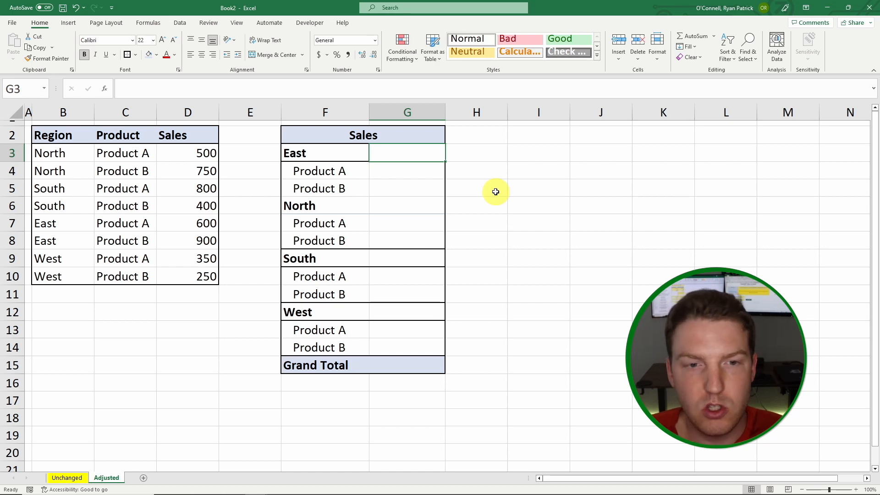
{"action": "type", "text": "="}
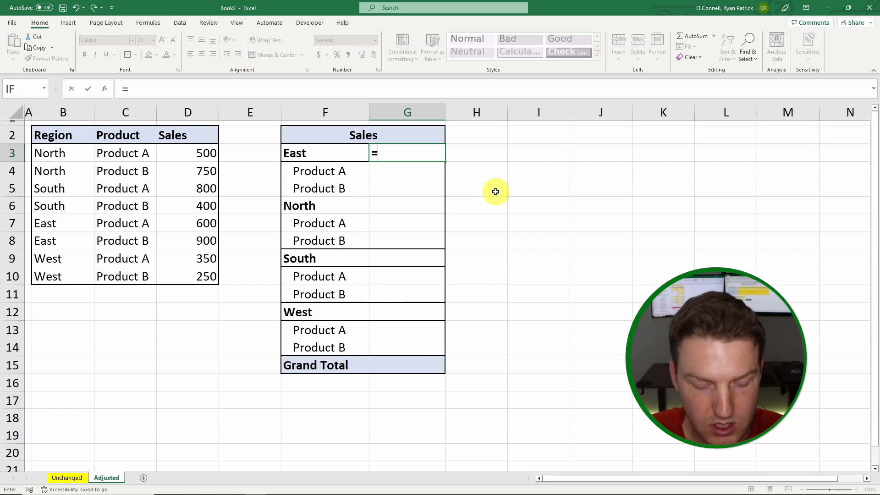
{"action": "type", "text": "sumi"}
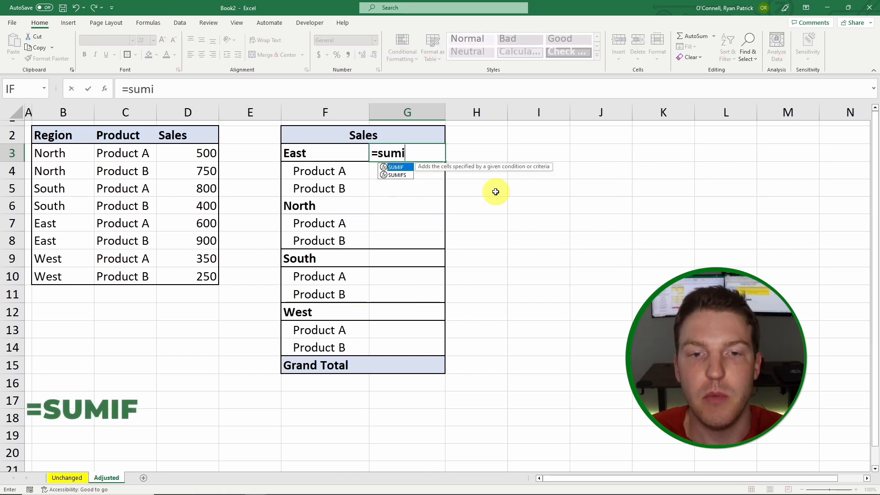
{"action": "type", "text": "f("}
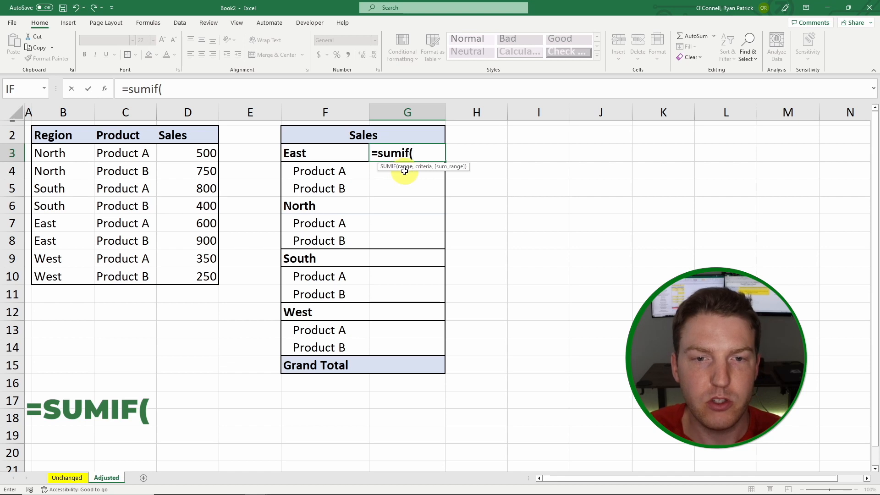
{"action": "left_click_drag", "start_coordinate": [52, 155], "coordinate": [52, 277]}
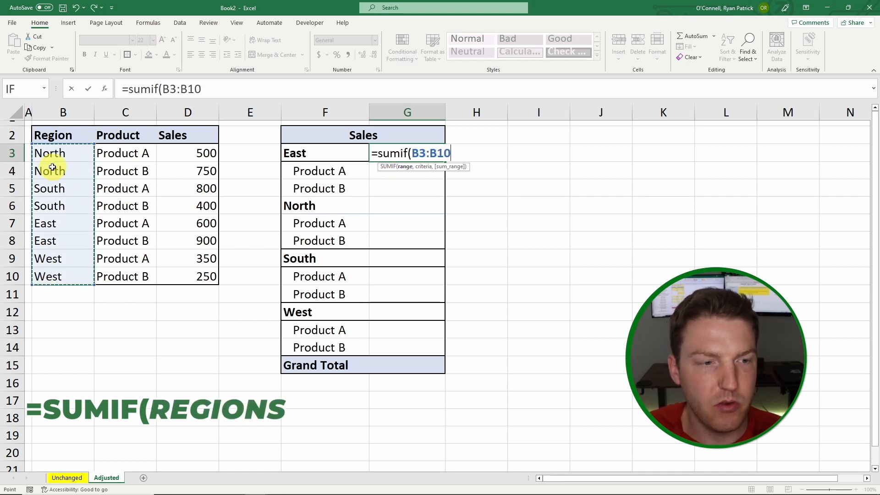
{"action": "key", "text": "F4"}
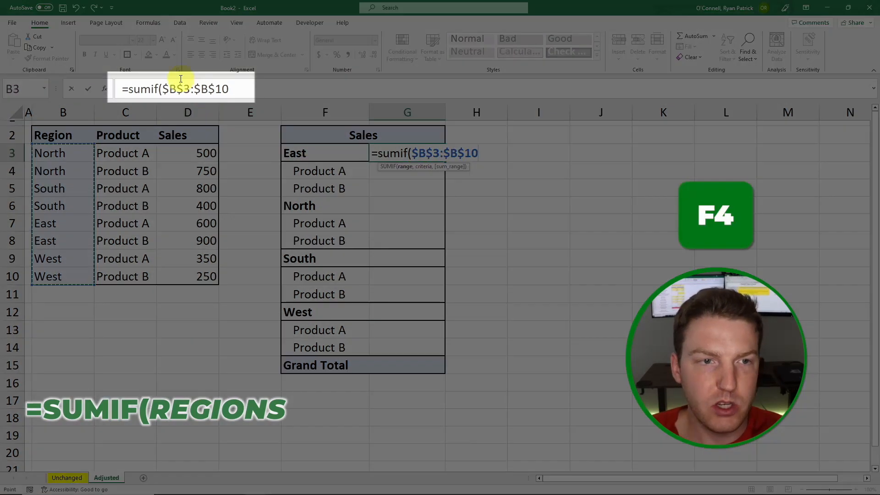
{"action": "left_click", "coordinate": [168, 88]}
{"action": "double_click", "coordinate": [178, 89]}
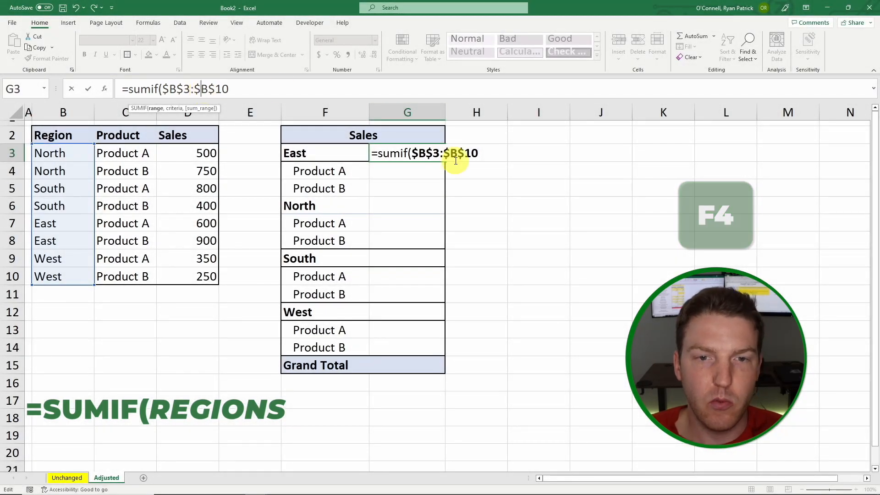
Complete the East SUMIF formula with F3 as the criterion and $D$3:$D$10 as the absolute sum range.
{"action": "type", "text": ","}
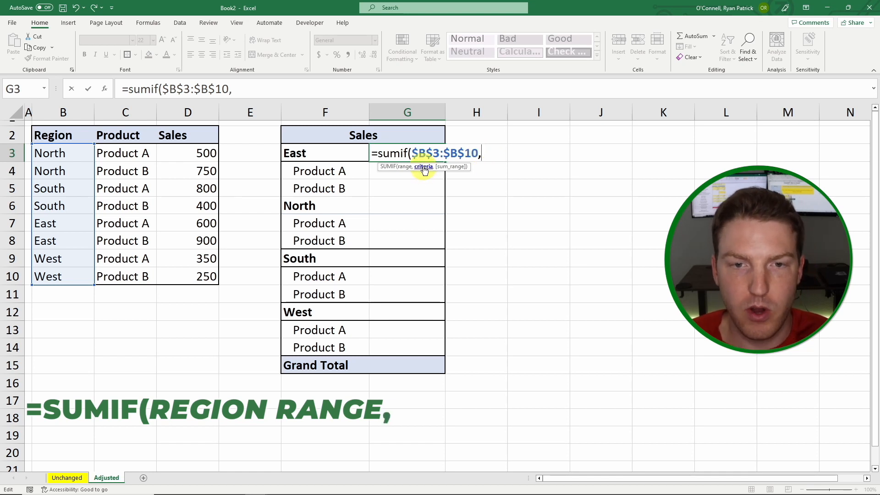
{"action": "left_click", "coordinate": [313, 159]}
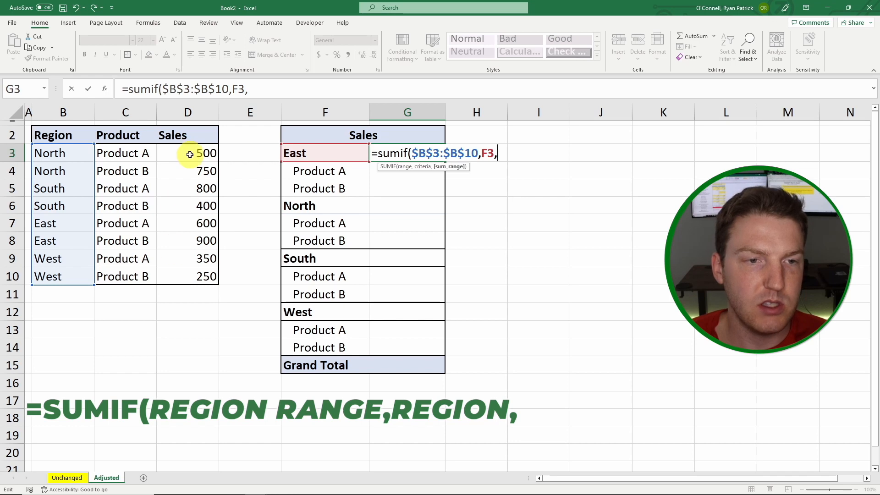
{"action": "left_click_drag", "start_coordinate": [186, 153], "coordinate": [195, 275]}
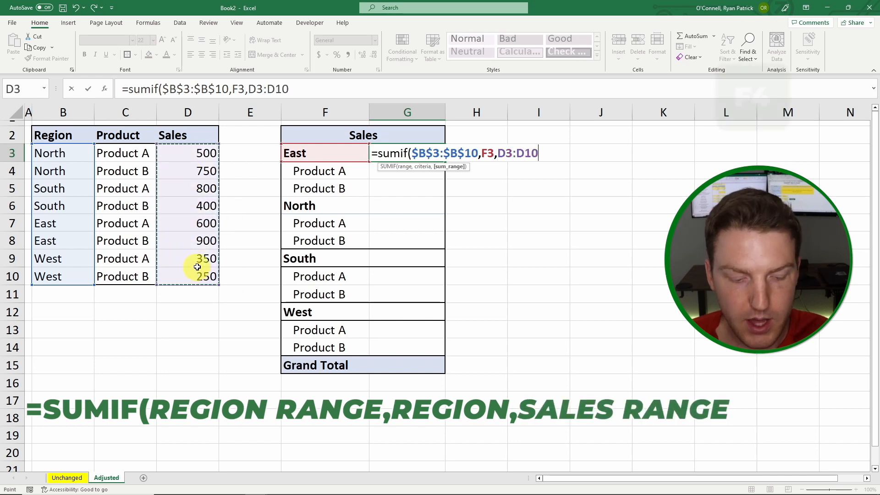
{"action": "key", "text": "F4"}
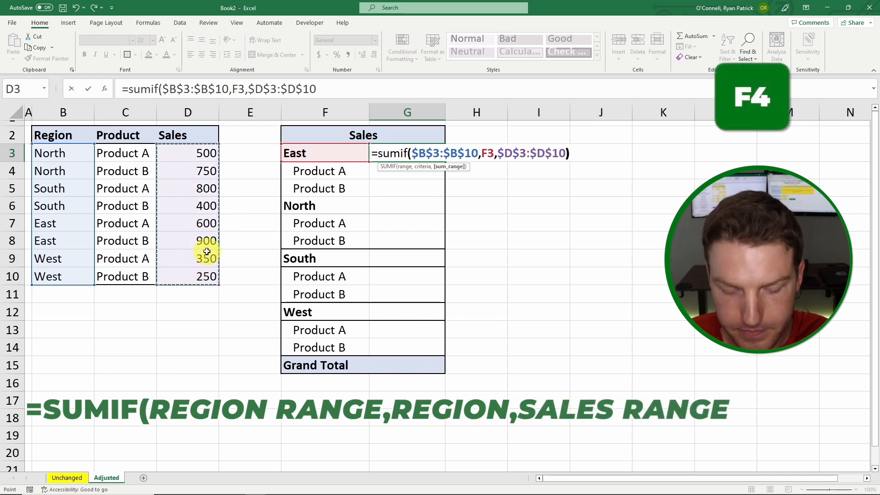
{"action": "type", "text": ")"}
{"action": "key", "text": "Return"}
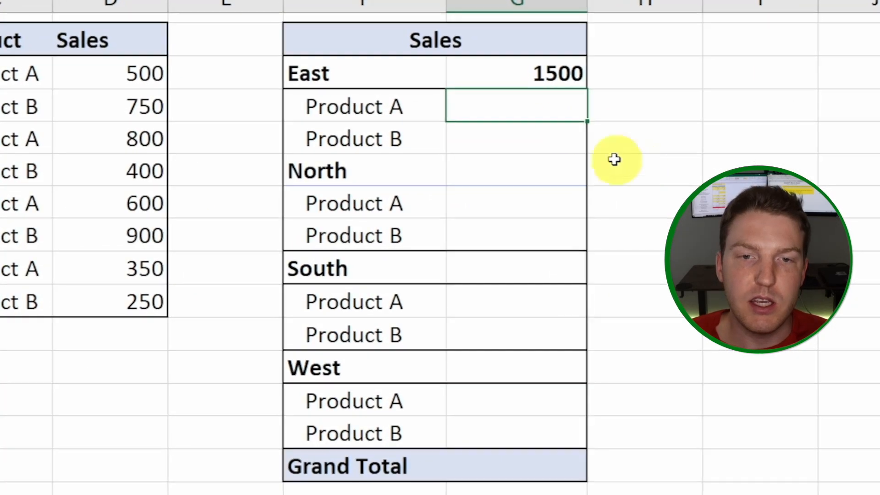
Check the East total in G3 against the sum of the two East sales values in the source table.
{"action": "left_click", "coordinate": [540, 81]}
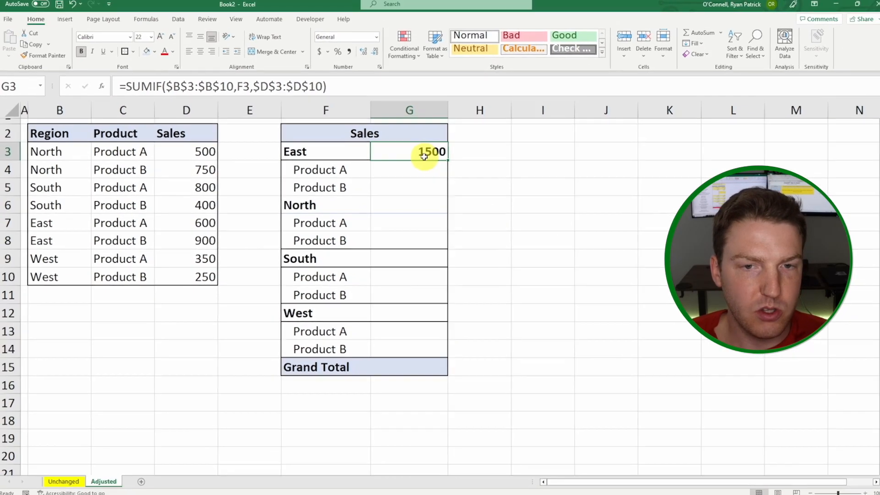
{"action": "left_click_drag", "start_coordinate": [206, 222], "coordinate": [207, 241]}
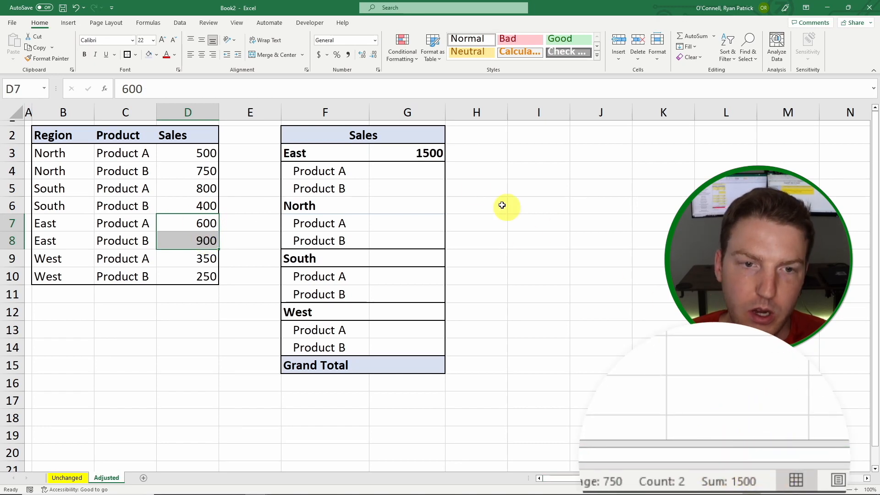
{"action": "left_click", "coordinate": [449, 171]}
{"action": "left_click", "coordinate": [416, 170]}
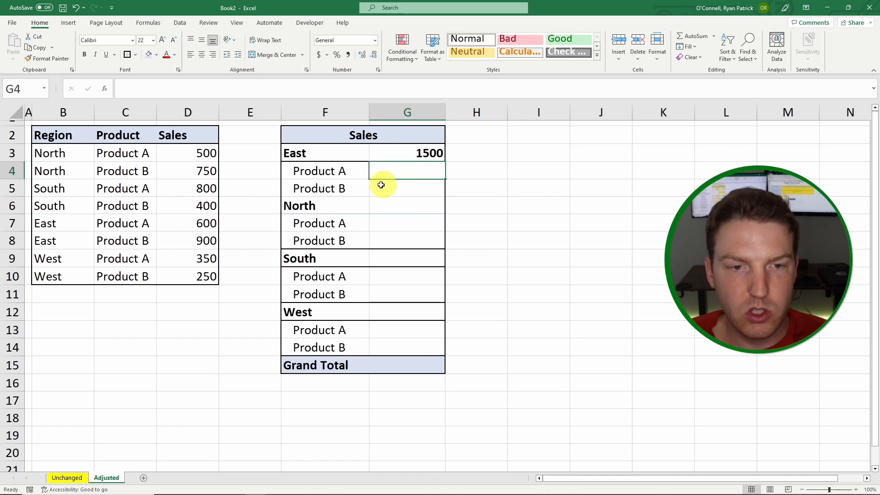
Add borders to the North heading row, cells F6:G6, in the summary table.
{"action": "left_click_drag", "start_coordinate": [321, 205], "coordinate": [390, 205]}
{"action": "left_click", "coordinate": [130, 55]}
{"action": "left_click", "coordinate": [465, 168]}
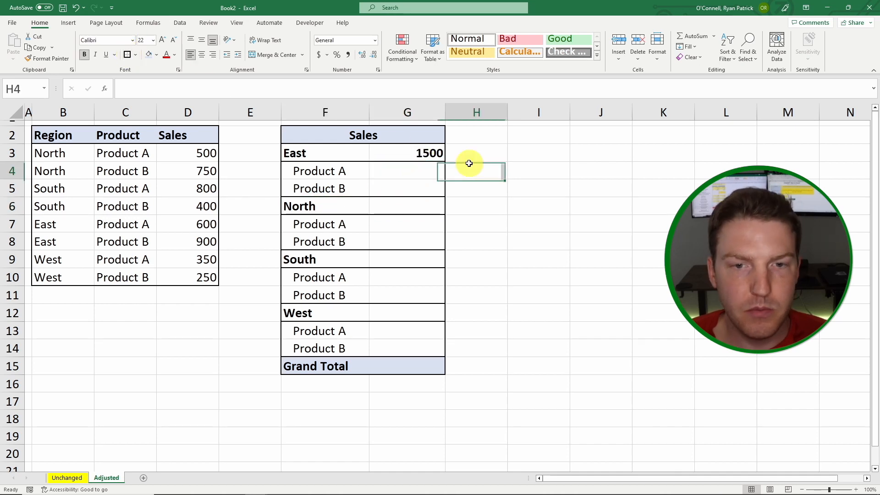
Copy the East total formula from G3 and paste only the formula into the North total cell G6.
{"action": "left_click", "coordinate": [418, 149]}
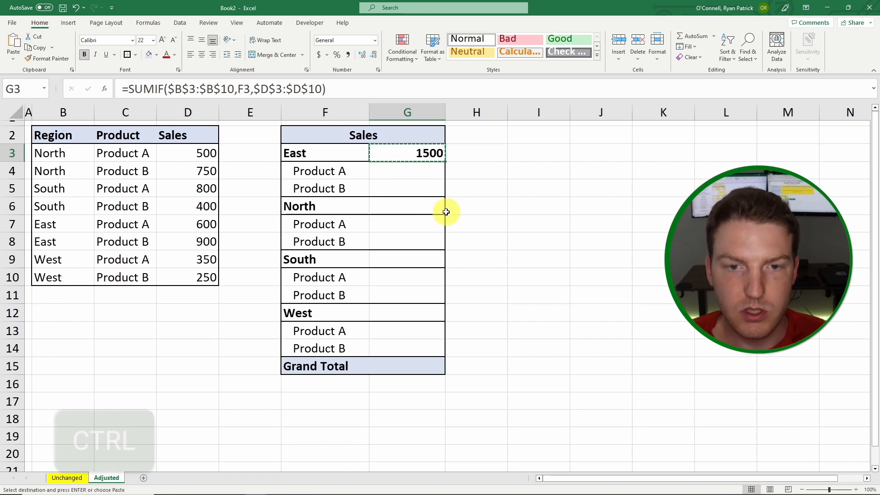
{"action": "key", "text": "ctrl+c"}
{"action": "right_click", "coordinate": [397, 208]}
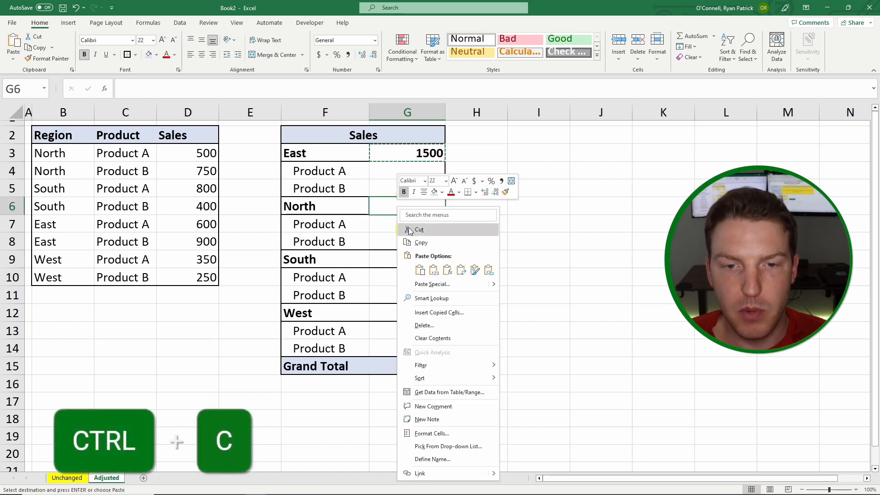
{"action": "left_click", "coordinate": [448, 271]}
Paste the copied total formula into the South cell G9 and the West cell G12.
{"action": "left_click", "coordinate": [422, 255]}
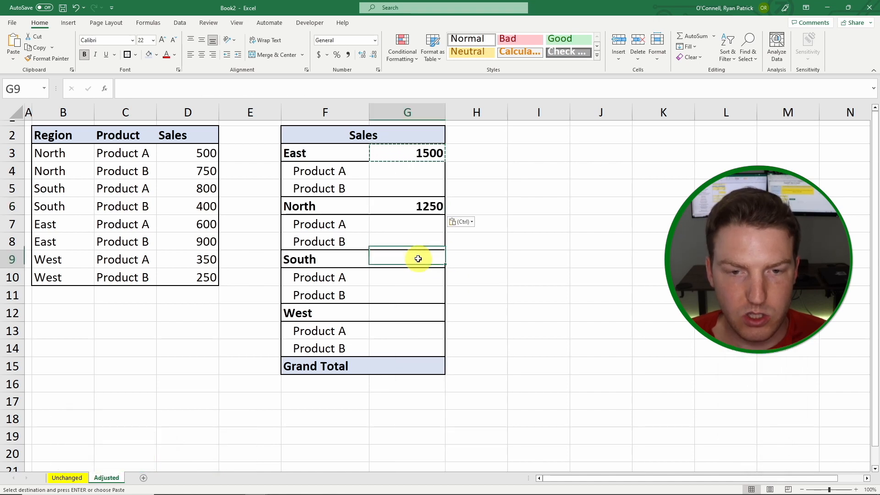
{"action": "key", "text": "ctrl+v"}
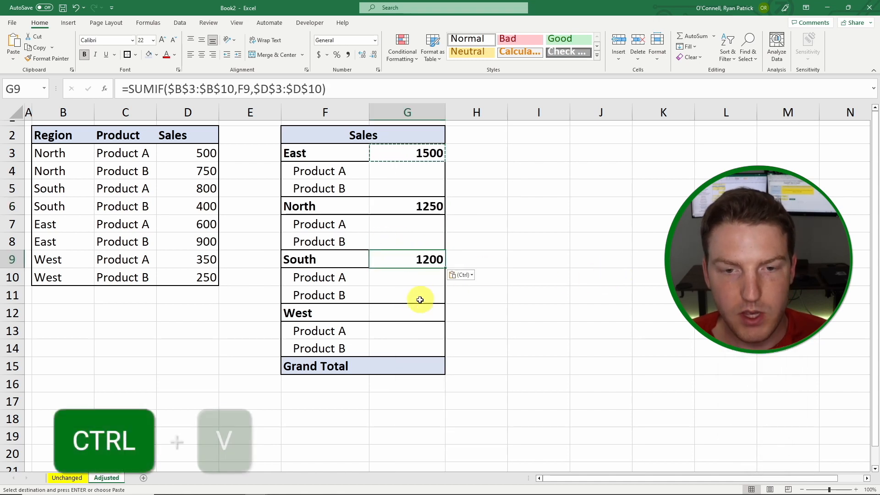
{"action": "left_click", "coordinate": [428, 307]}
{"action": "key", "text": "ctrl+v"}
{"action": "left_click", "coordinate": [537, 246]}
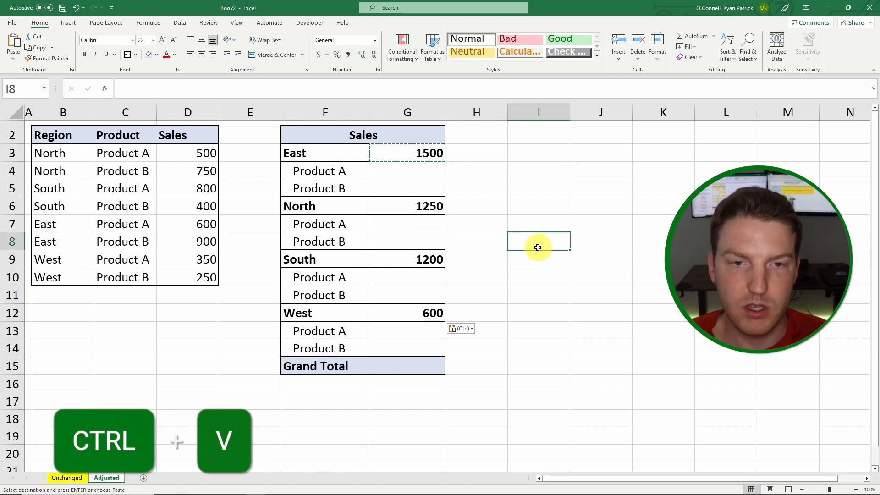
{"action": "left_click", "coordinate": [481, 173]}
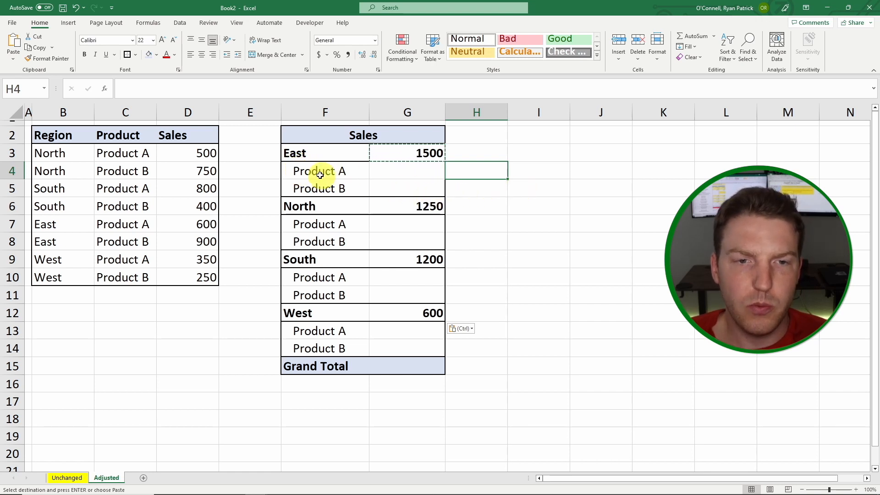
{"action": "left_click_drag", "start_coordinate": [320, 174], "coordinate": [411, 186]}
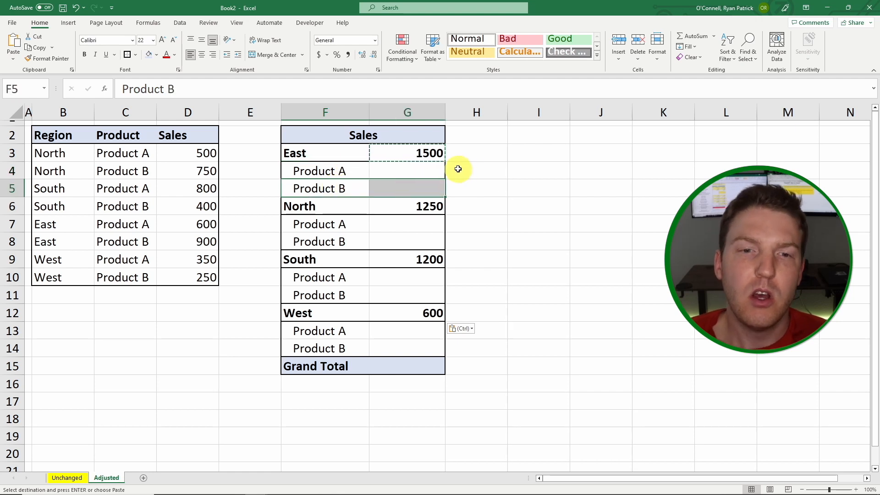
Start a SUMIFS formula in G4 with absolute sum range $D$3:$D$10 and first criteria range $B$3:$B$10.
{"action": "left_click", "coordinate": [484, 164]}
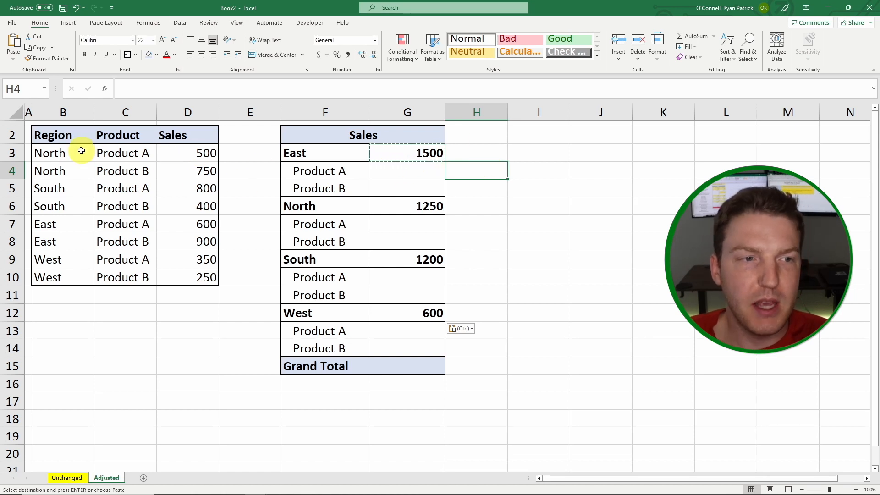
{"action": "left_click", "coordinate": [56, 139]}
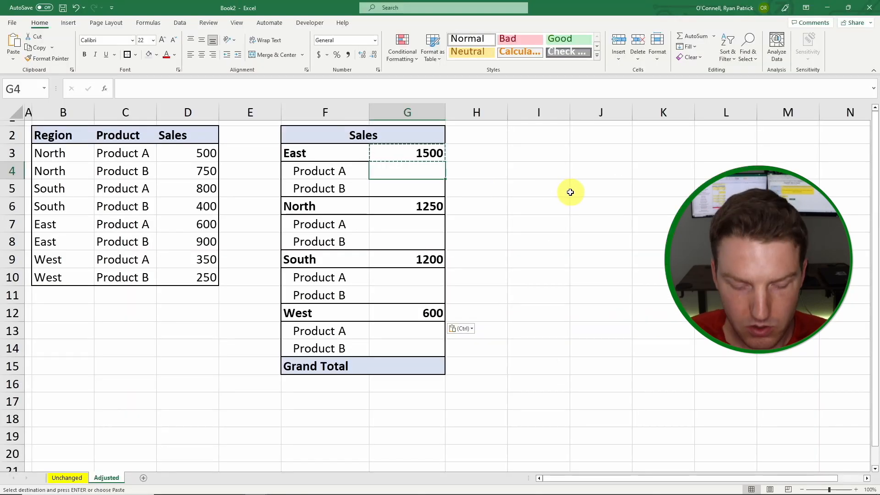
{"action": "type", "text": "=sumifs"}
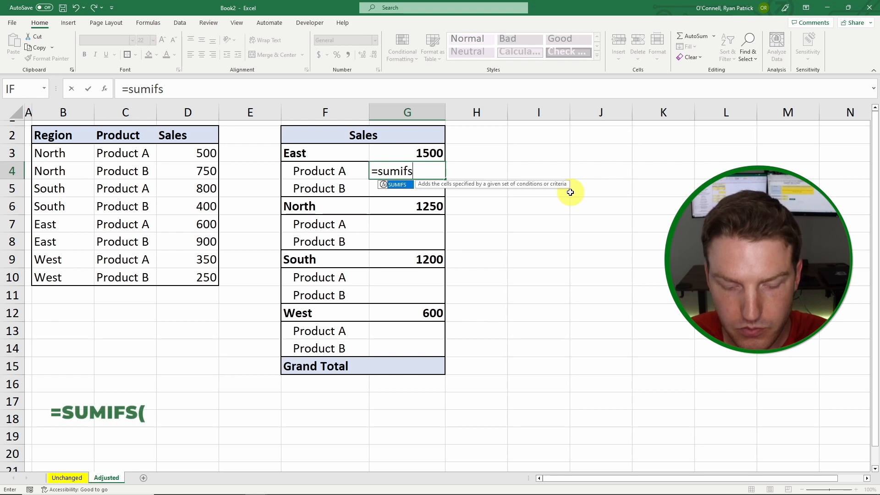
{"action": "type", "text": "("}
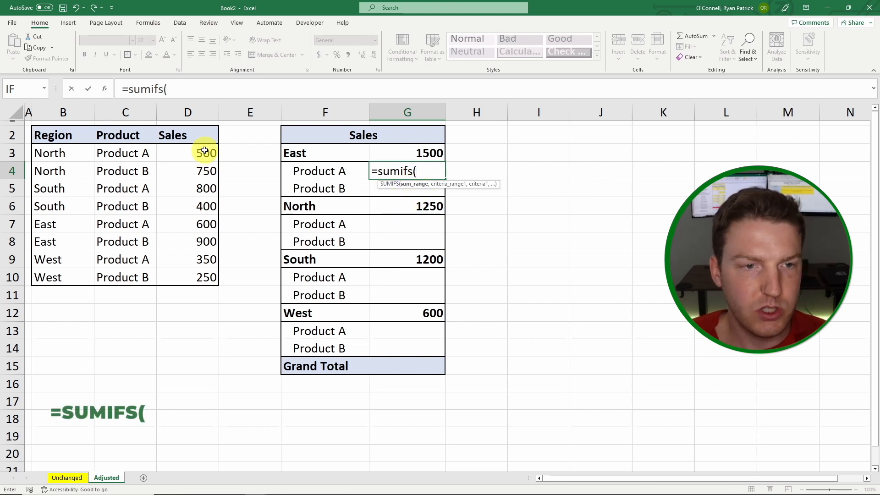
{"action": "left_click_drag", "start_coordinate": [206, 153], "coordinate": [205, 277]}
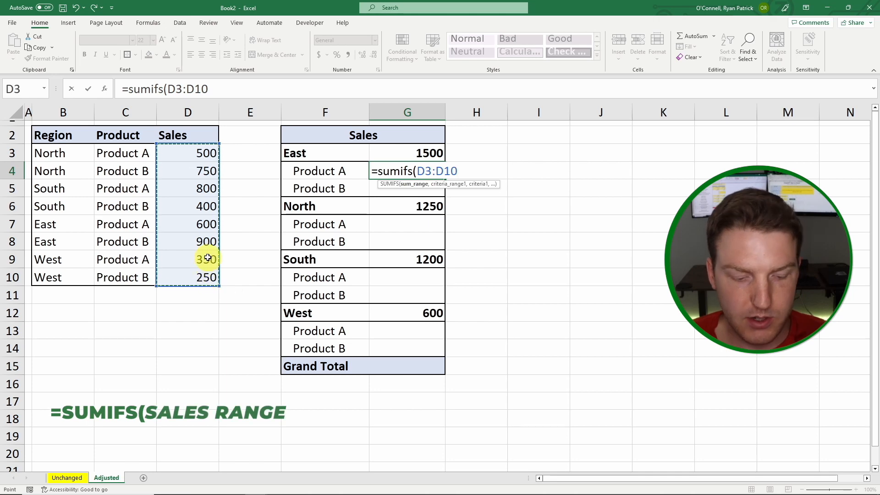
{"action": "key", "text": "F4"}
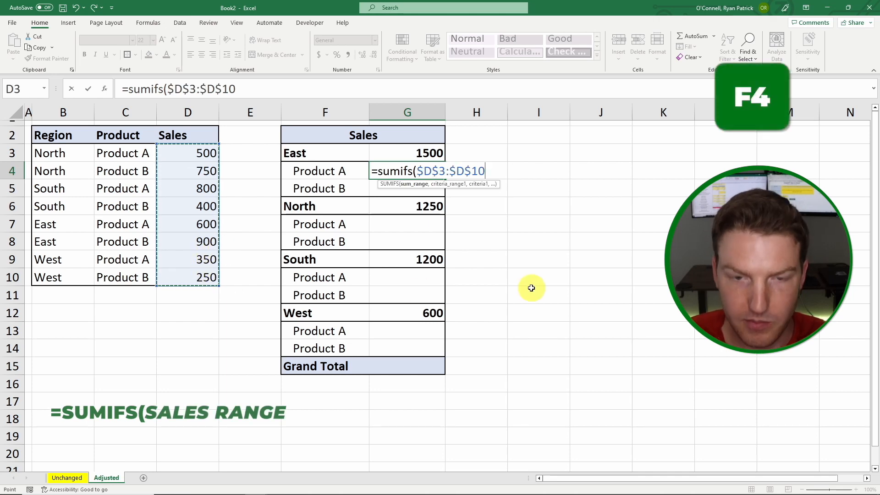
{"action": "type", "text": ","}
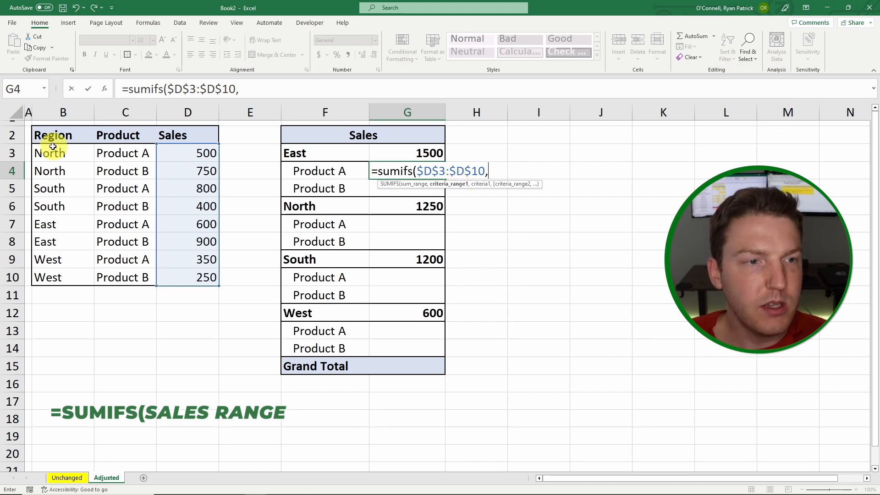
{"action": "left_click_drag", "start_coordinate": [46, 153], "coordinate": [48, 277]}
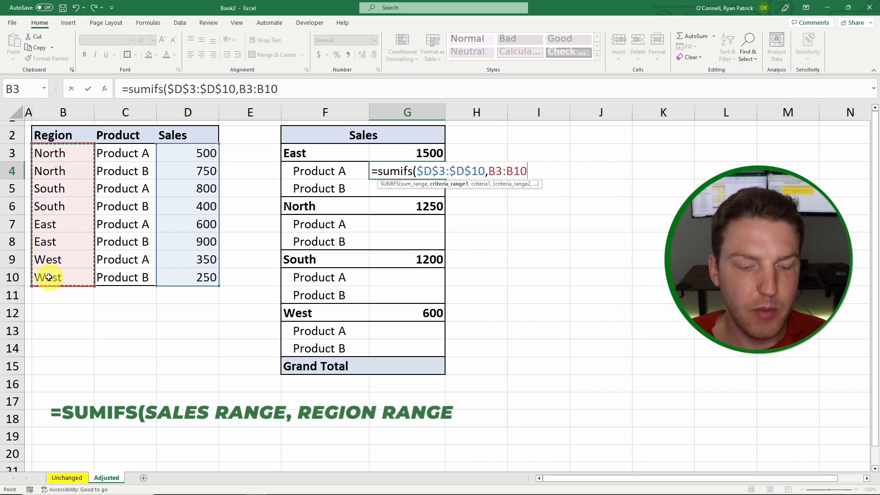
{"action": "key", "text": "F4"}
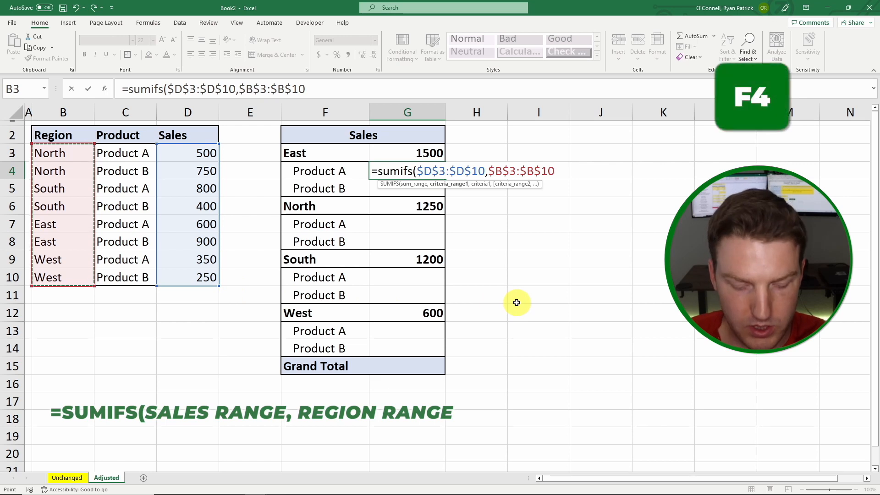
{"action": "type", "text": ","}
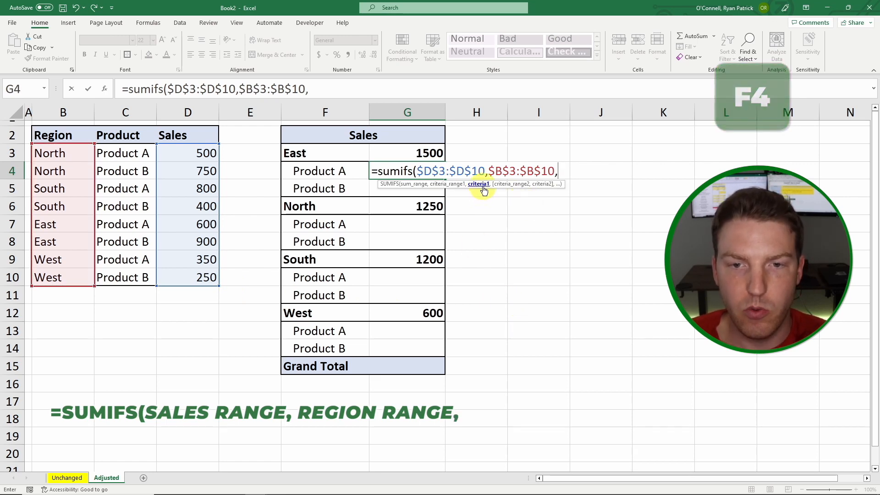
Complete the G4 formula with region criterion F3, absolute product range $C$3:$C$10 and product criterion F4.
{"action": "left_click", "coordinate": [304, 156]}
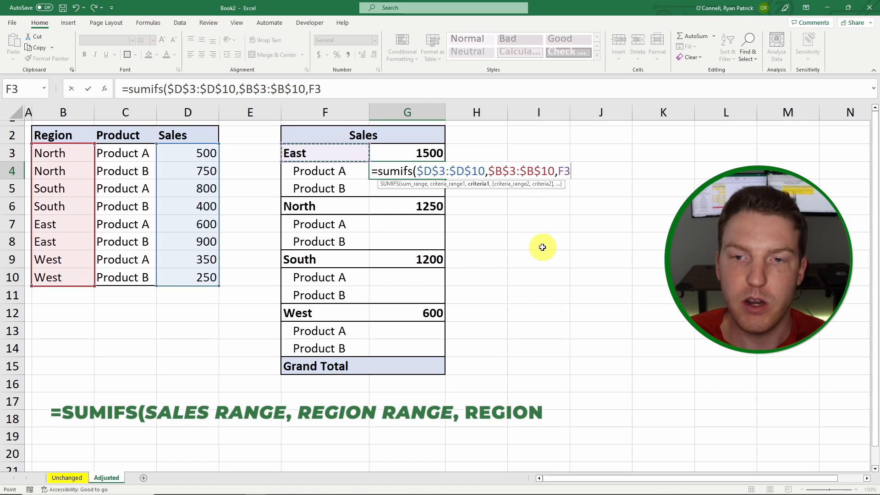
{"action": "type", "text": ","}
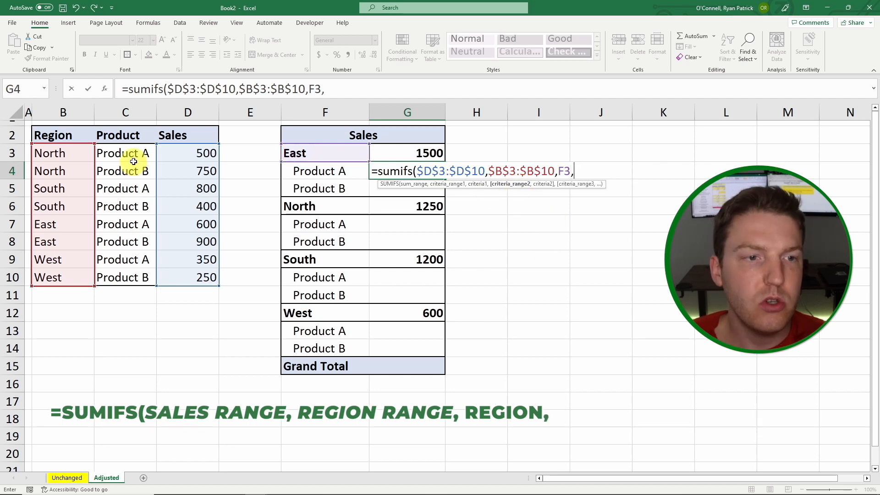
{"action": "left_click_drag", "start_coordinate": [138, 153], "coordinate": [130, 269]}
{"action": "key", "text": "F4"}
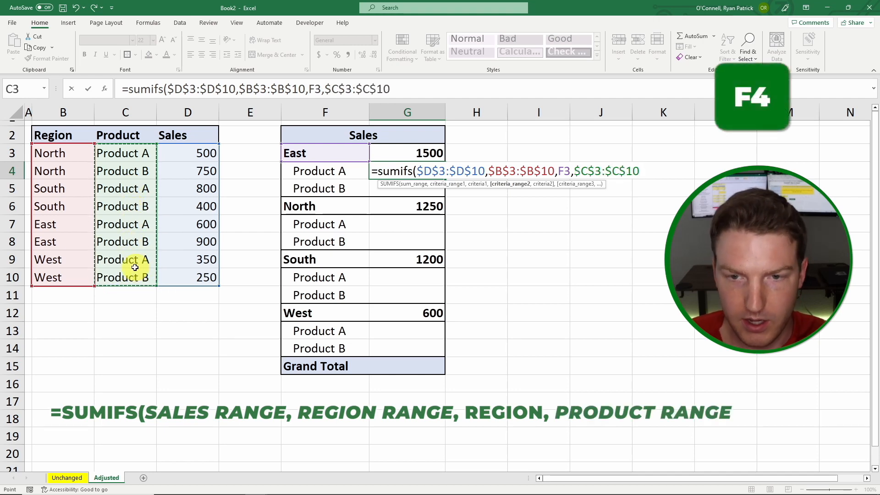
{"action": "type", "text": ","}
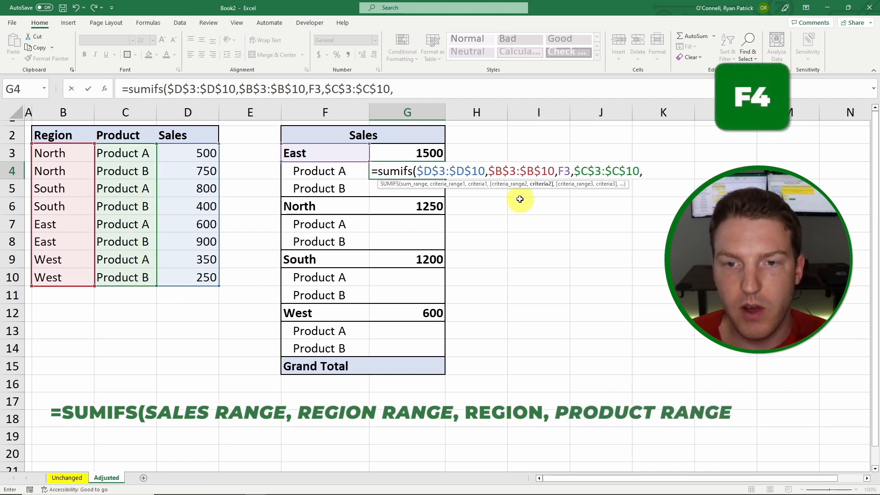
{"action": "left_click", "coordinate": [319, 173]}
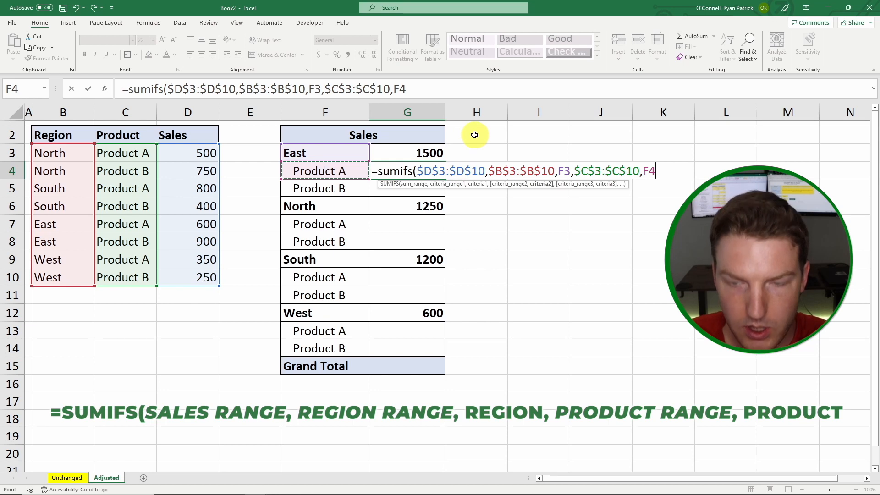
{"action": "type", "text": ")"}
{"action": "key", "text": "Return"}
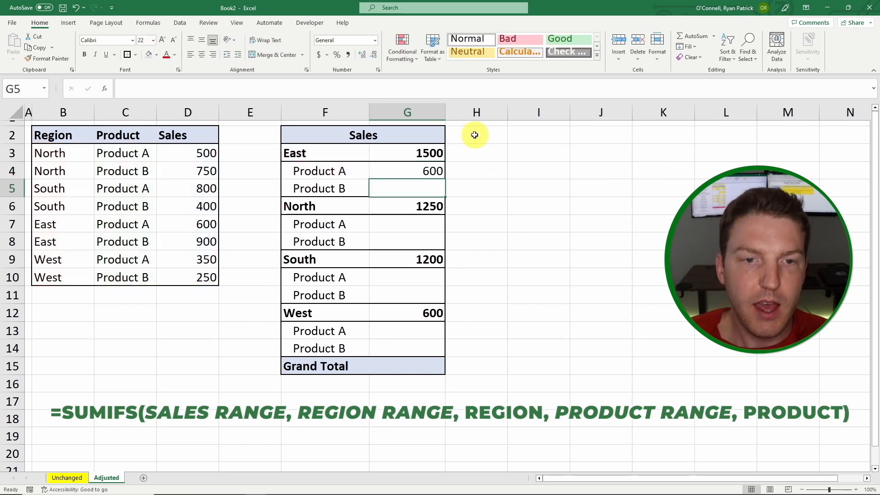
Check the East Product A result in G4 against the matching source row B7:D7.
{"action": "left_click", "coordinate": [489, 184]}
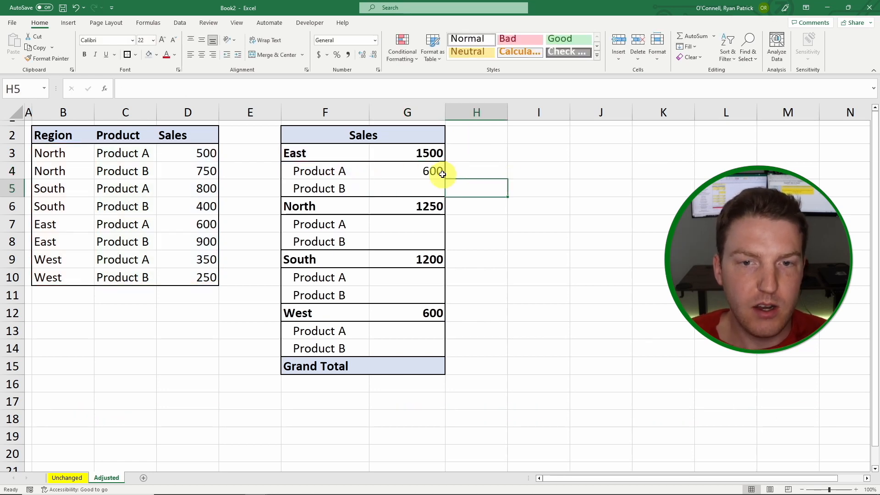
{"action": "left_click", "coordinate": [435, 172]}
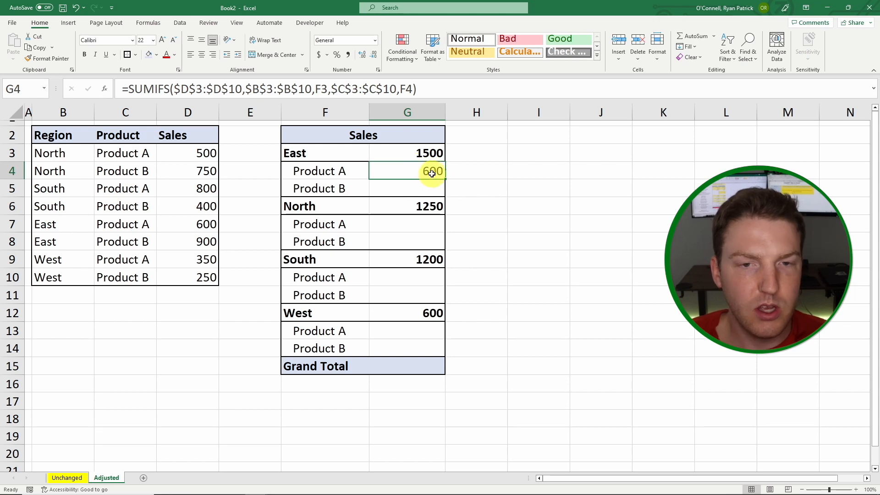
{"action": "left_click", "coordinate": [315, 177]}
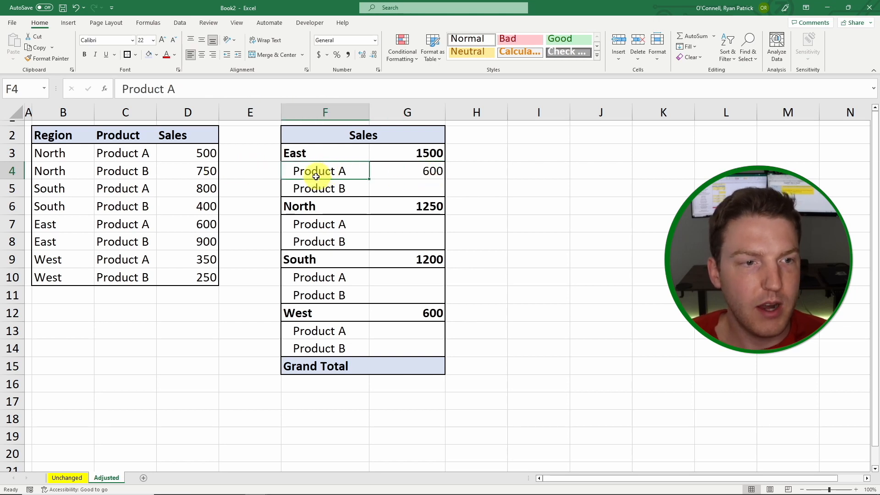
{"action": "left_click_drag", "start_coordinate": [55, 223], "coordinate": [206, 222]}
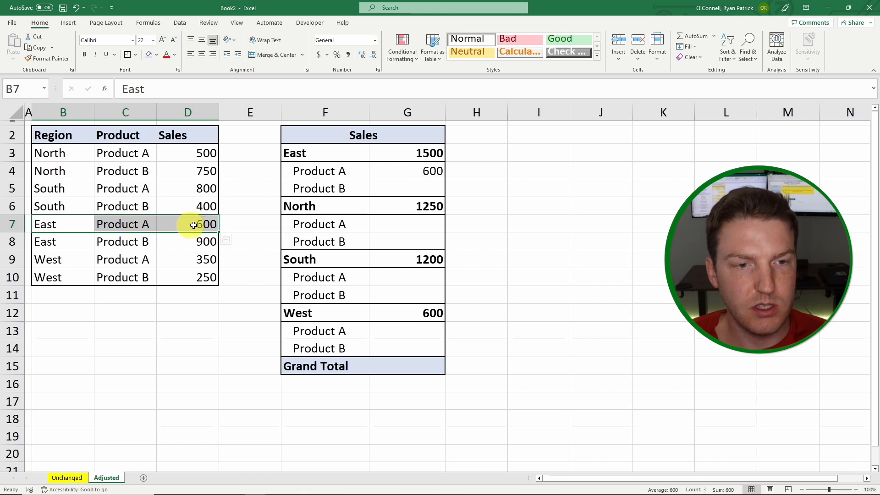
Copy the SUMIFS formula from G4 and paste only the formula into the East Product B cell G5.
{"action": "left_click", "coordinate": [433, 172]}
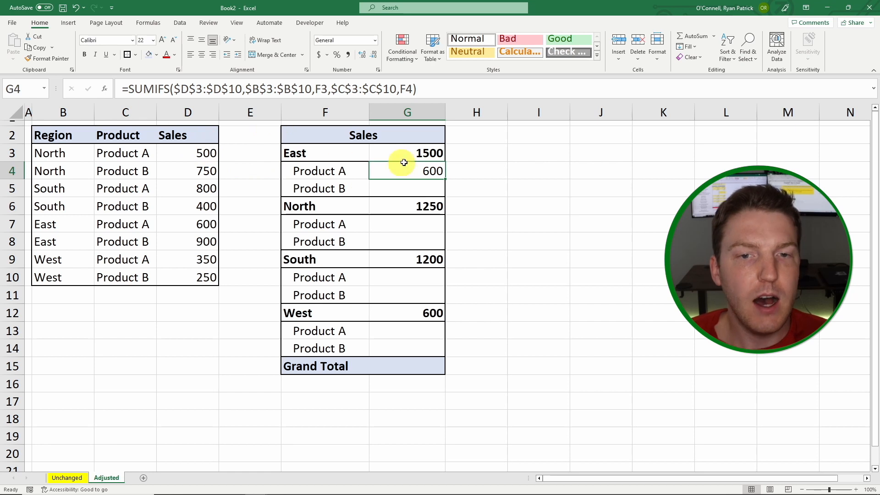
{"action": "key", "text": "ctrl+c"}
{"action": "right_click", "coordinate": [414, 191]}
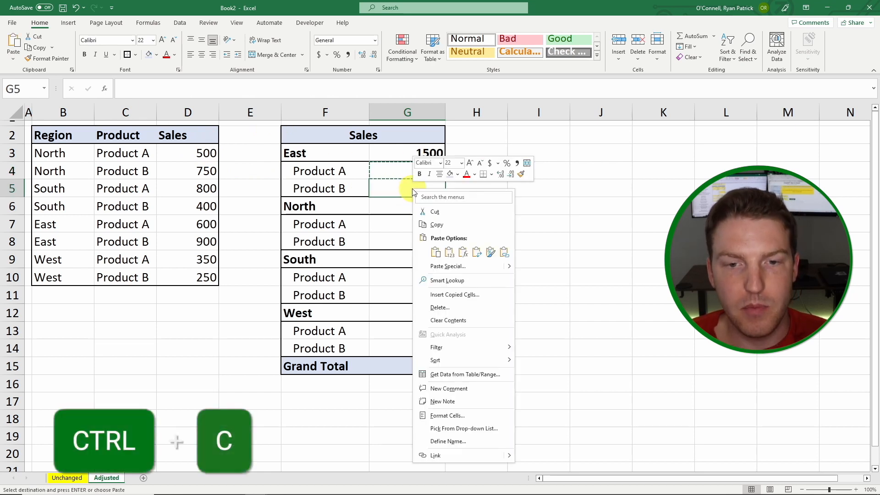
{"action": "left_click", "coordinate": [463, 253]}
{"action": "left_click", "coordinate": [499, 170]}
{"action": "left_click", "coordinate": [444, 190]}
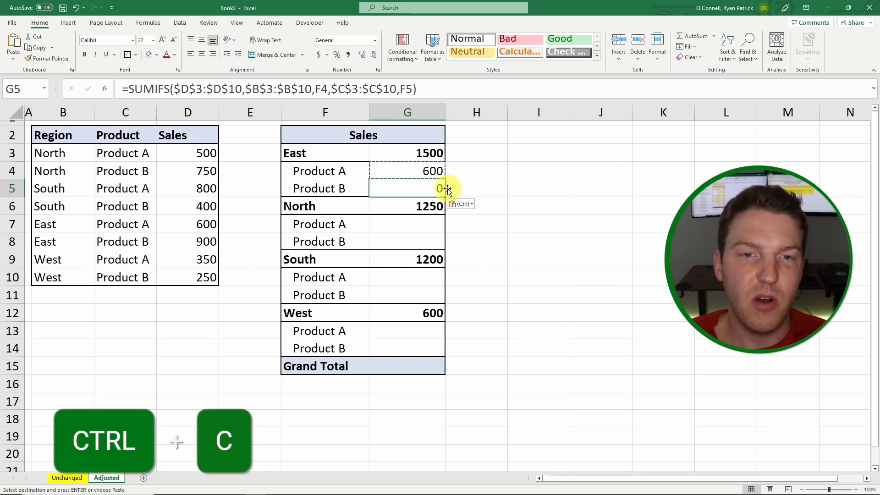
Change the region criterion in the G5 formula to the East heading cell F3.
{"action": "left_click", "coordinate": [443, 88]}
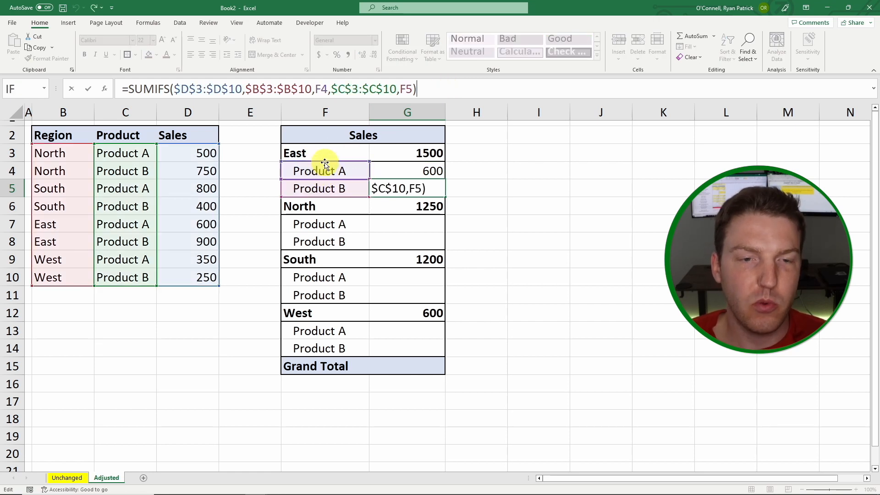
{"action": "left_click_drag", "start_coordinate": [325, 166], "coordinate": [326, 158]}
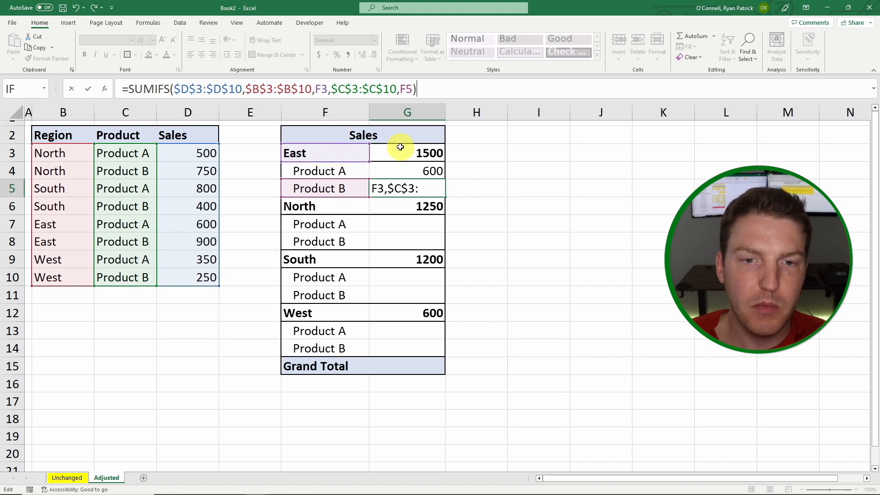
{"action": "key", "text": "Return"}
{"action": "left_click", "coordinate": [497, 187]}
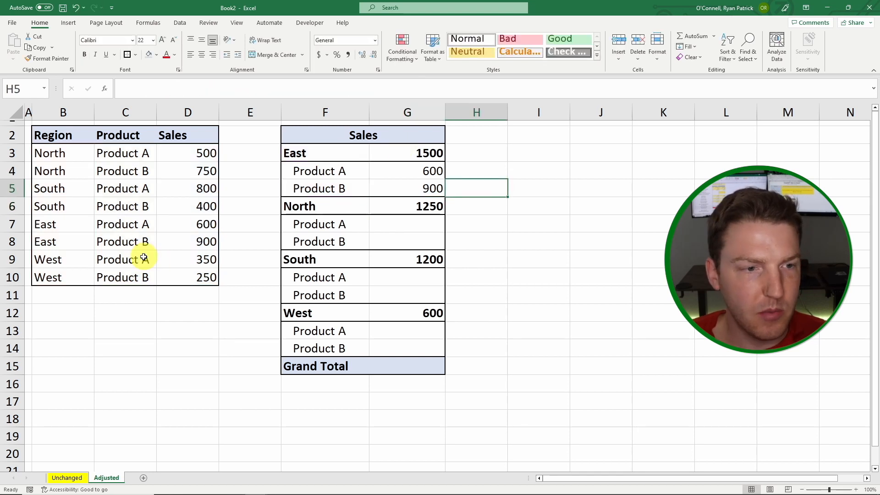
Check East Product B against its source row and compare the sum of G4:G5 with the East total in G3.
{"action": "left_click", "coordinate": [433, 188]}
{"action": "left_click_drag", "start_coordinate": [202, 241], "coordinate": [43, 242]}
{"action": "left_click", "coordinate": [179, 224]}
{"action": "left_click", "coordinate": [523, 189]}
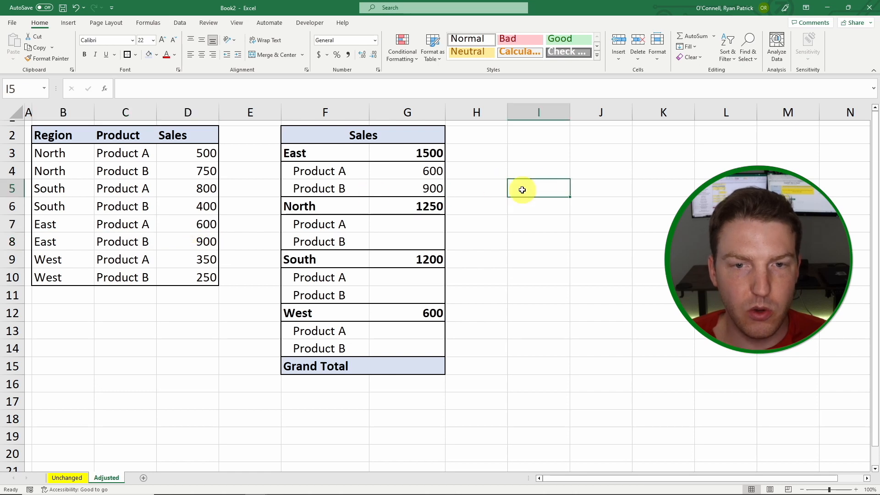
{"action": "left_click_drag", "start_coordinate": [430, 171], "coordinate": [435, 185]}
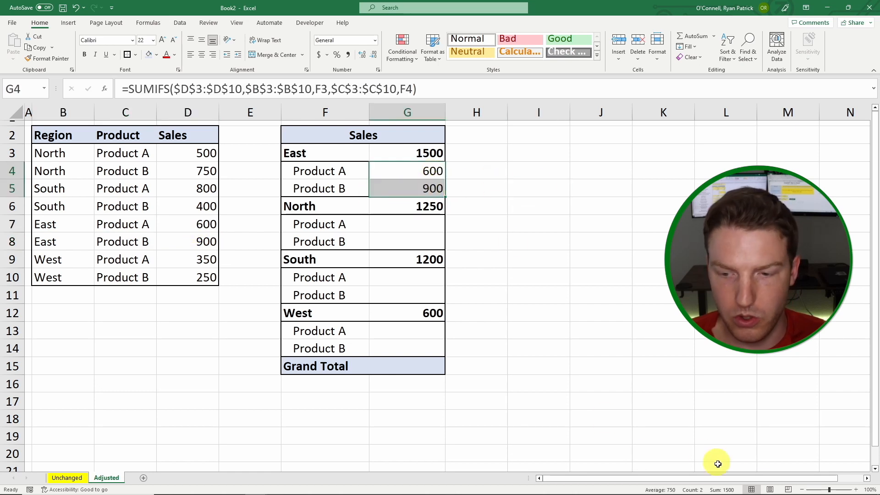
{"action": "left_click", "coordinate": [437, 153]}
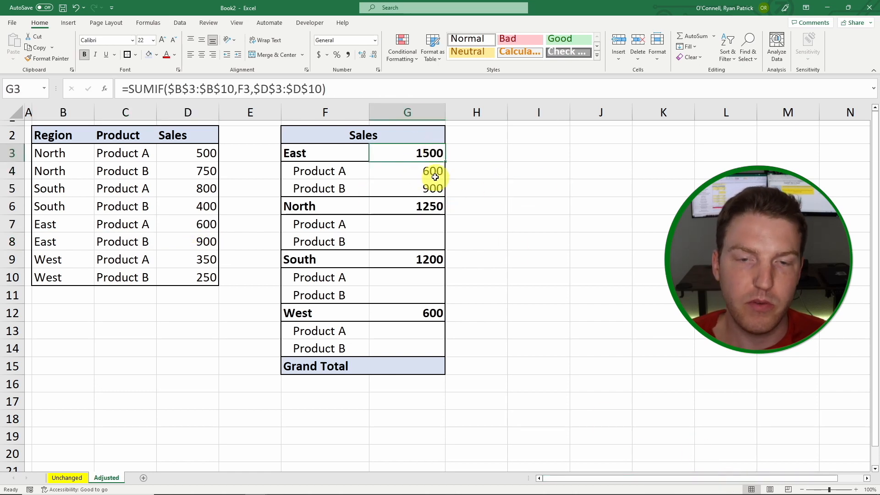
Copy the East product formulas in G4:G5 and paste them into the North product cells starting at G7.
{"action": "left_click_drag", "start_coordinate": [434, 176], "coordinate": [431, 188]}
{"action": "key", "text": "ctrl+c"}
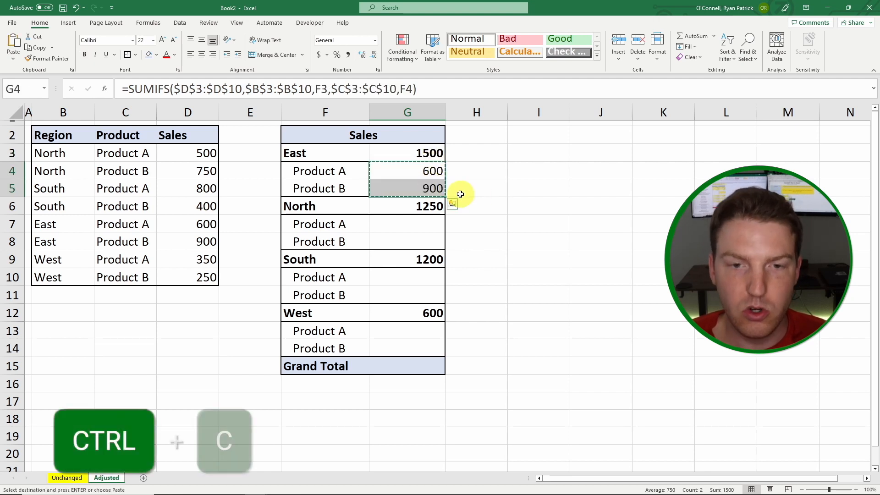
{"action": "left_click", "coordinate": [404, 222]}
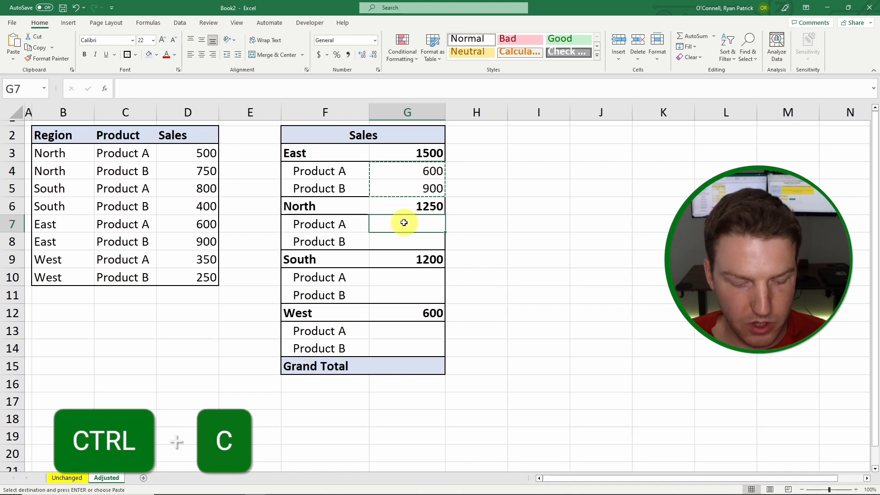
{"action": "key", "text": "ctrl+v"}
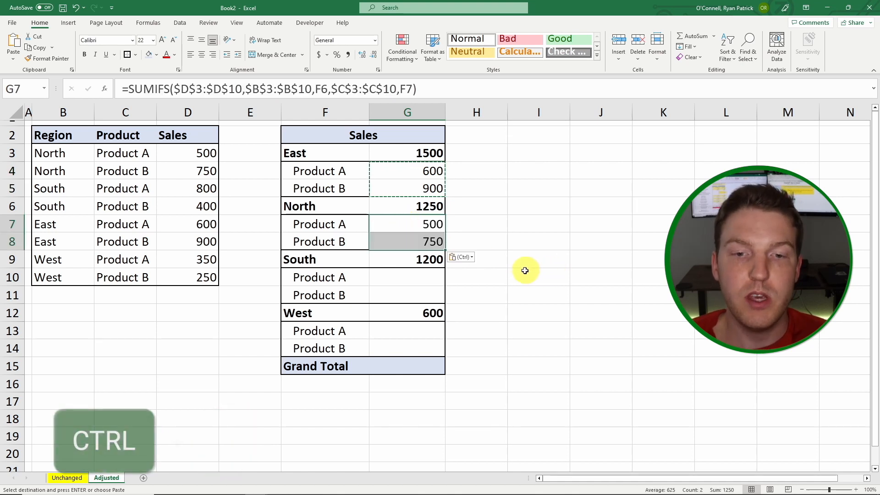
Paste the copied product formulas into the South cells from G10 and the West cells from G13.
{"action": "left_click", "coordinate": [432, 275]}
{"action": "key", "text": "ctrl+v"}
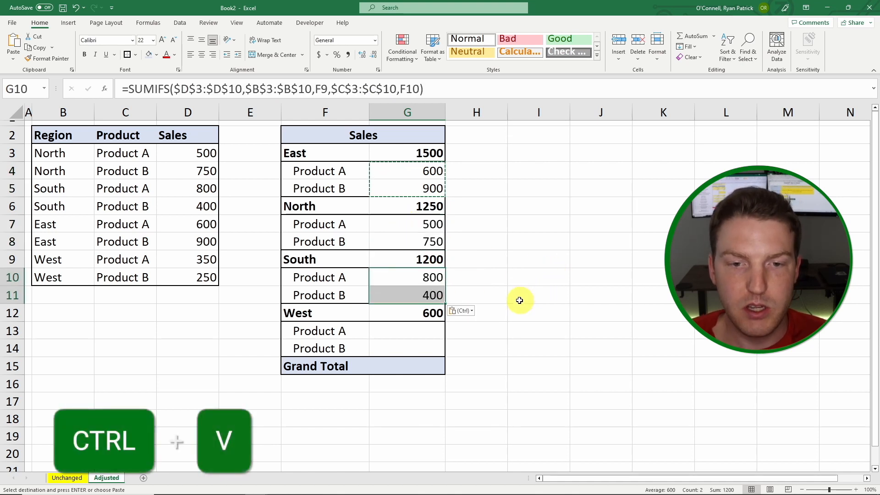
{"action": "left_click", "coordinate": [410, 329]}
{"action": "key", "text": "ctrl+v"}
{"action": "left_click", "coordinate": [519, 255]}
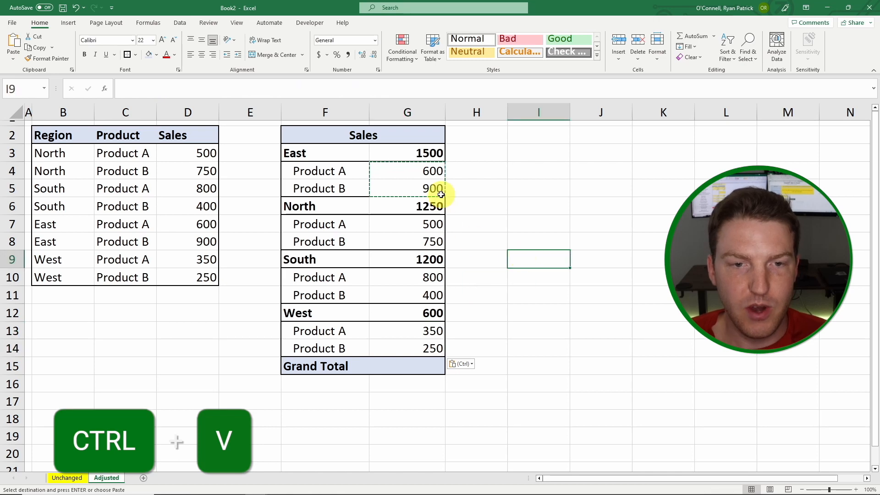
Review the North product rows F7:G8 together with their region heading in F6.
{"action": "left_click_drag", "start_coordinate": [339, 227], "coordinate": [413, 240]}
{"action": "left_click", "coordinate": [315, 205]}
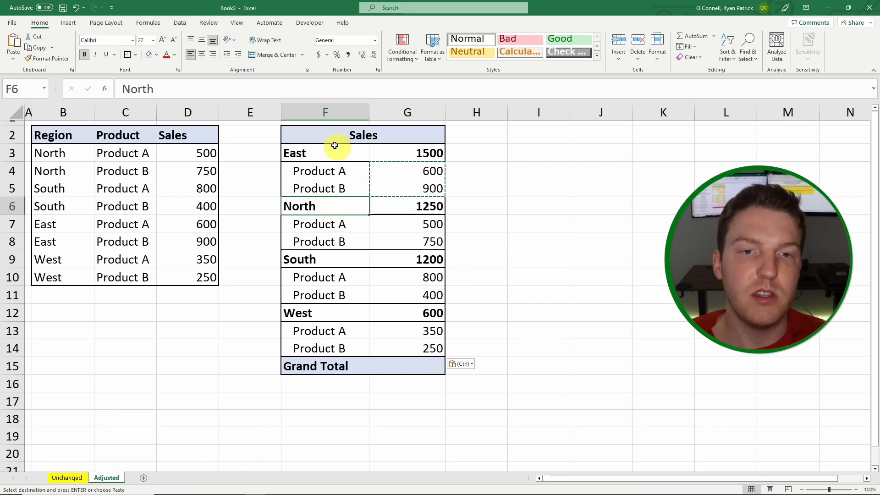
{"action": "left_click", "coordinate": [476, 250]}
Enter =SUM(G3,G6,G9,G12) in the Grand Total cell G15 to add the four region totals.
{"action": "left_click", "coordinate": [359, 365]}
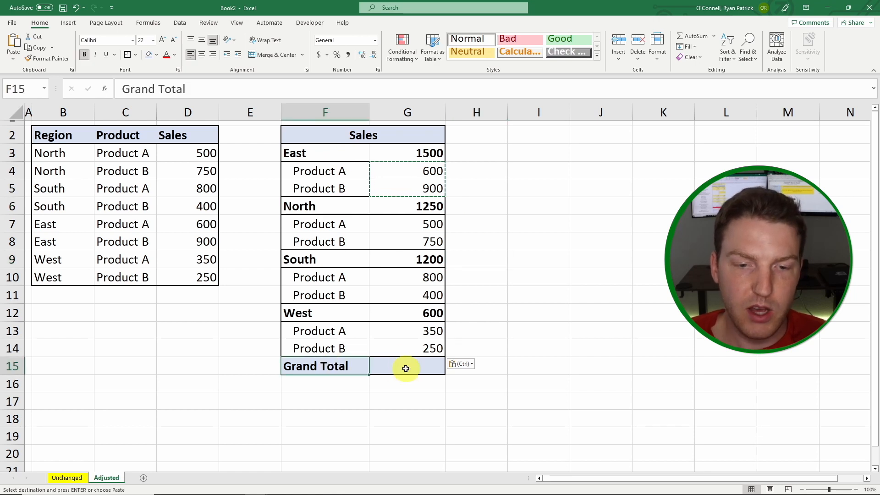
{"action": "left_click", "coordinate": [403, 365]}
{"action": "type", "text": "=sum("}
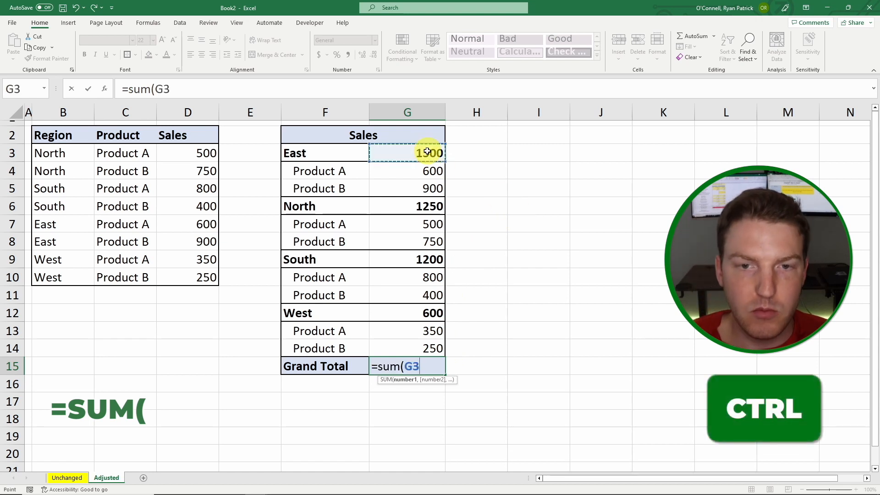
{"action": "left_click", "coordinate": [427, 206], "text": "ctrl"}
{"action": "left_click", "coordinate": [426, 260], "text": "ctrl"}
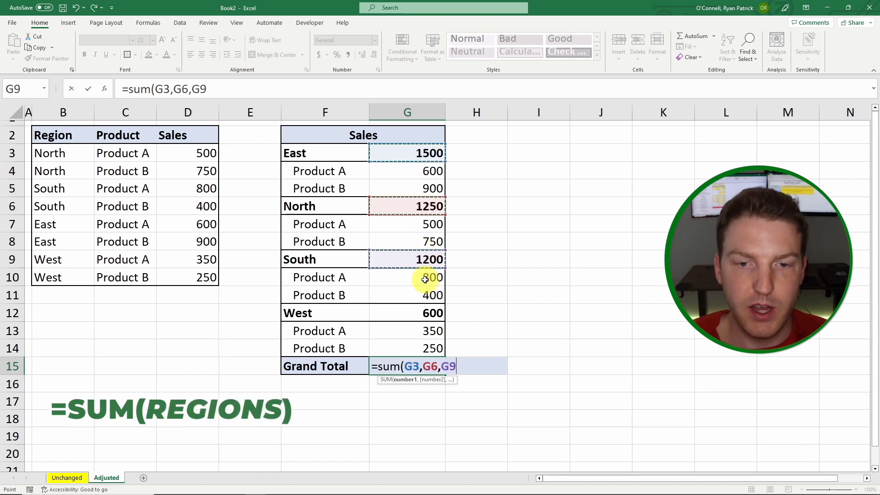
{"action": "left_click", "coordinate": [425, 312], "text": "ctrl"}
{"action": "type", "text": ")"}
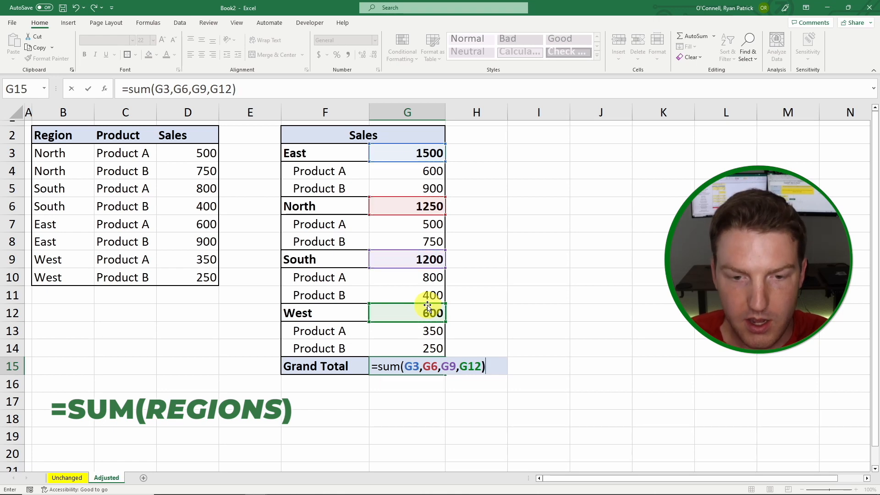
{"action": "key", "text": "Return"}
{"action": "left_click", "coordinate": [538, 274]}
{"action": "left_click", "coordinate": [427, 366]}
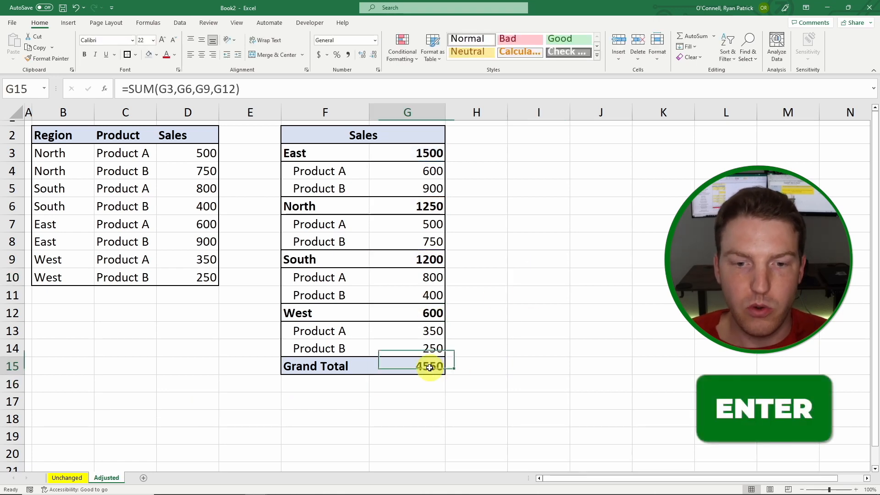